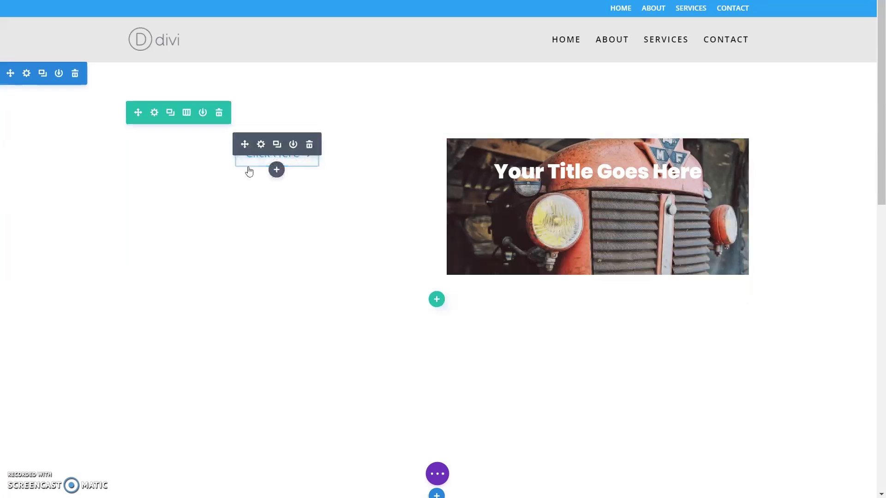
# Enable custom styles in the Click Here button's design settings, and reposition and enlarge the settings window
pyautogui.click(260, 146)
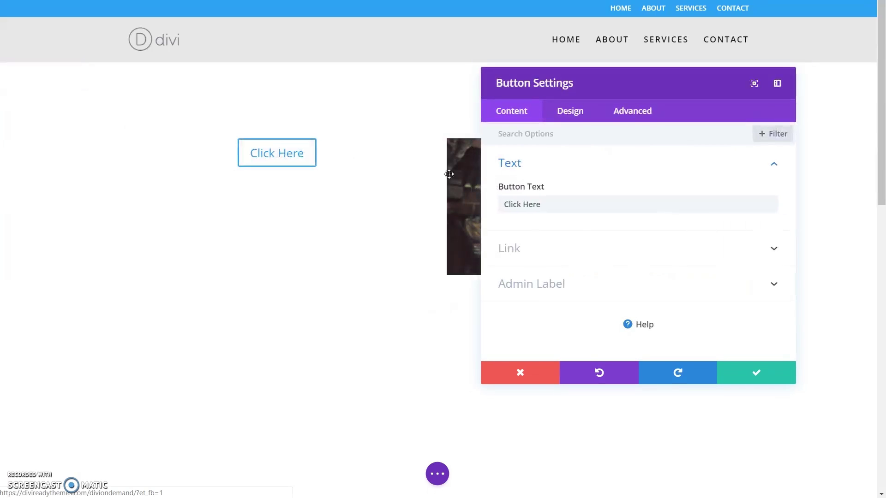
pyautogui.click(566, 117)
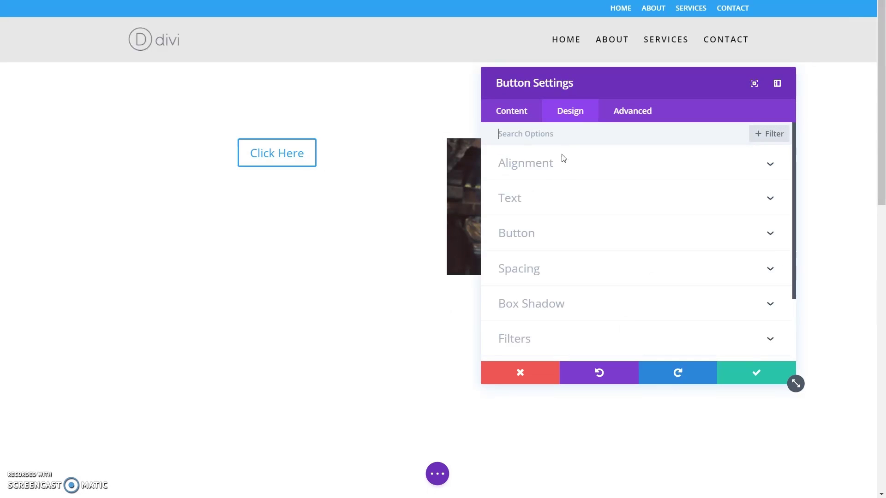
pyautogui.click(542, 228)
pyautogui.click(520, 181)
pyautogui.moveTo(597, 94); pyautogui.dragTo(510, 77)
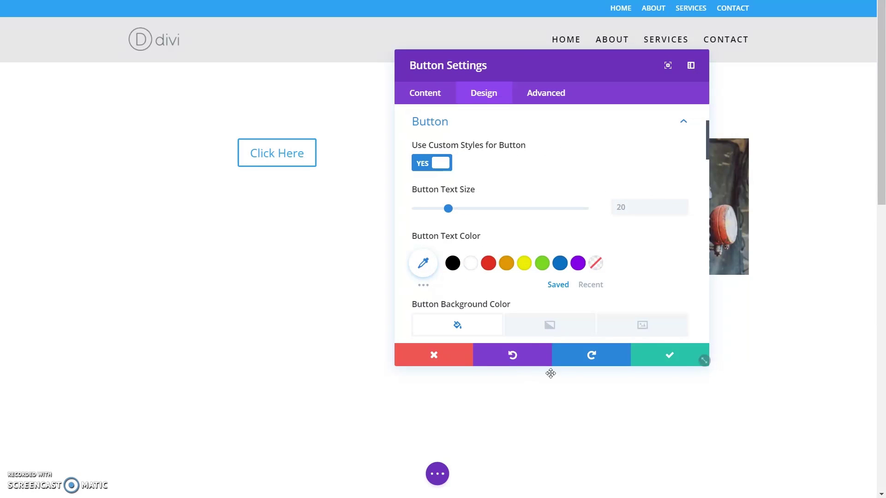
pyautogui.moveTo(708, 366); pyautogui.dragTo(714, 460)
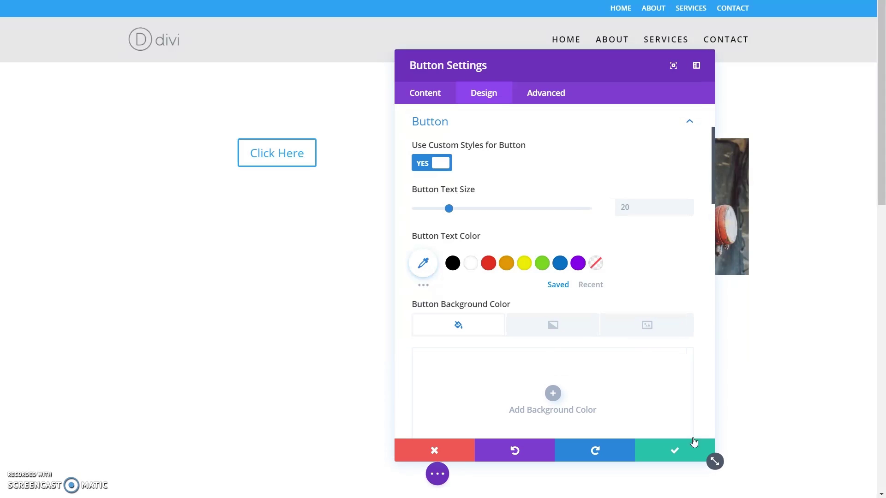
# Set the button's background color to blue #0c71c3 and its text color to white #ffffff
pyautogui.scroll(-3, 602, 366)
pyautogui.scroll(3, 600, 364)
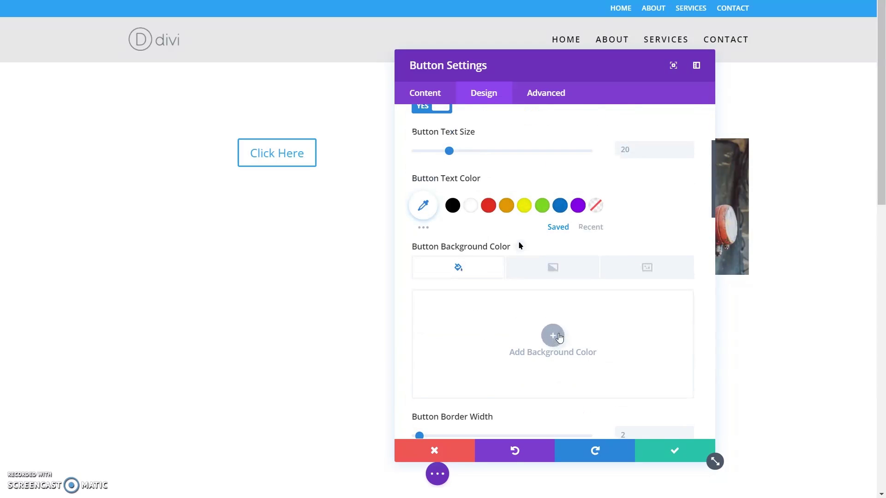
pyautogui.click(554, 336)
pyautogui.click(611, 400)
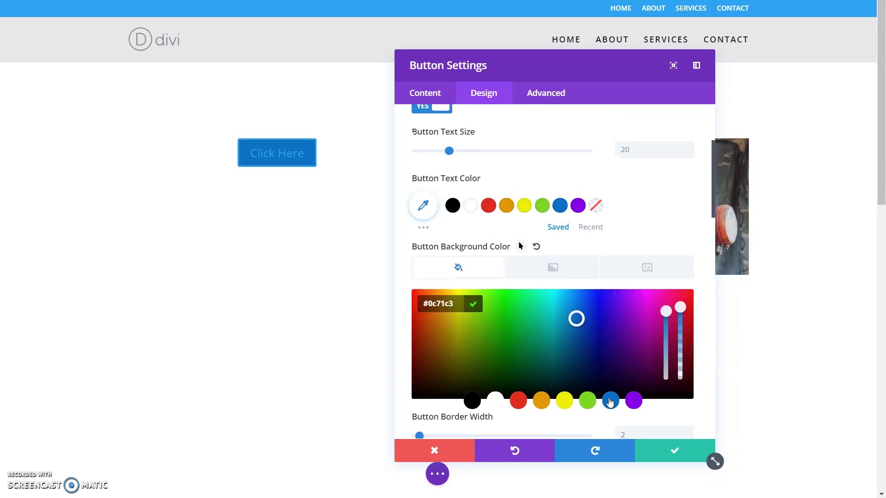
pyautogui.click(470, 205)
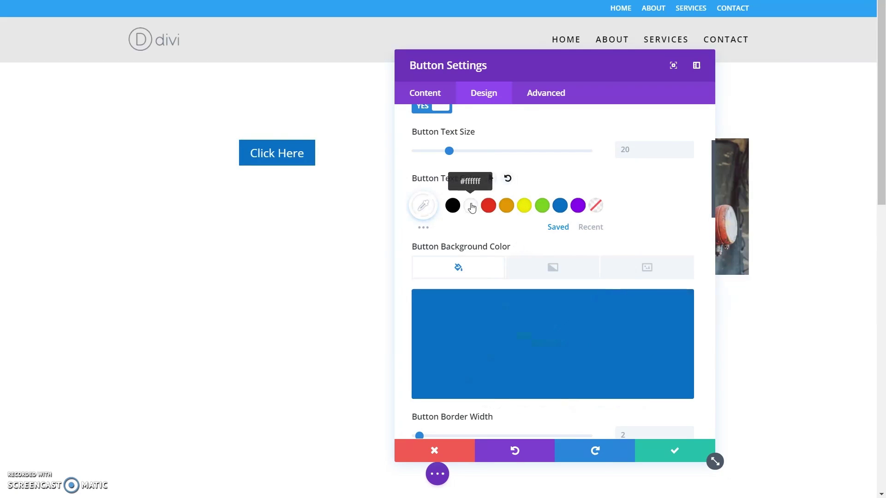
# Set the button's border width to 0px
pyautogui.scroll(-1, 500, 364)
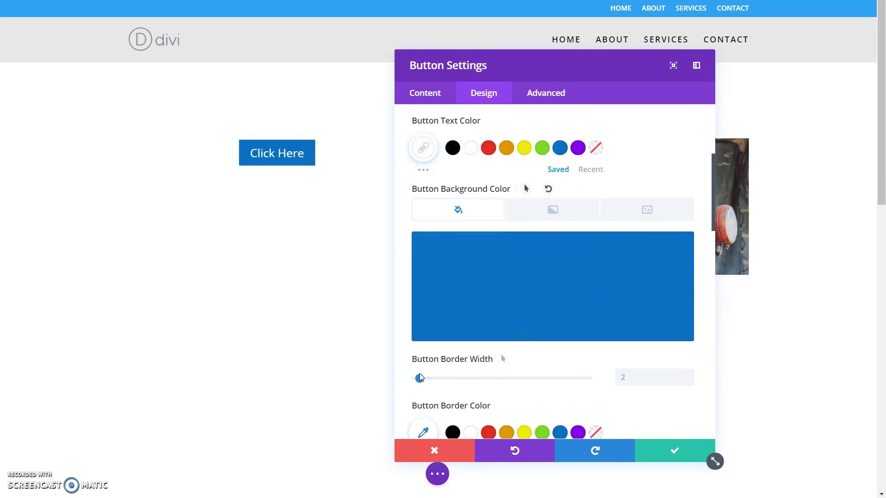
pyautogui.moveTo(419, 380); pyautogui.dragTo(410, 379)
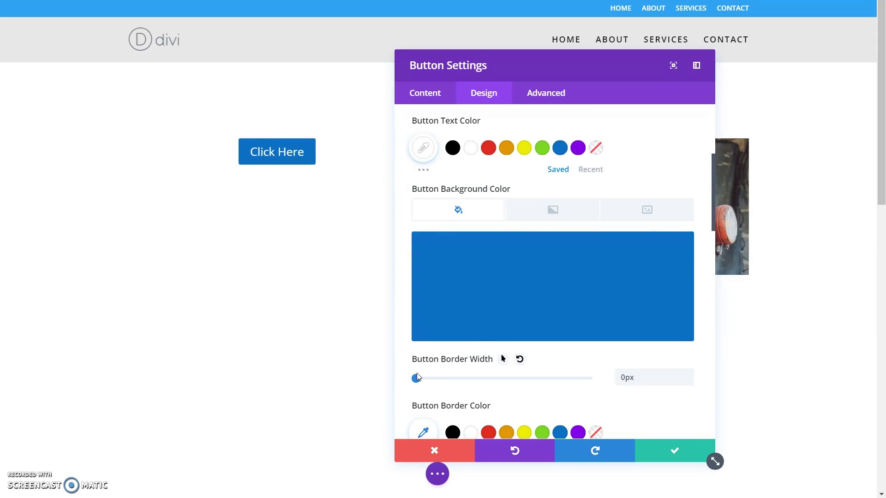
# Look through the button's styling options, from text size and colors to border, letter spacing and font settings
pyautogui.scroll(-3, 535, 283)
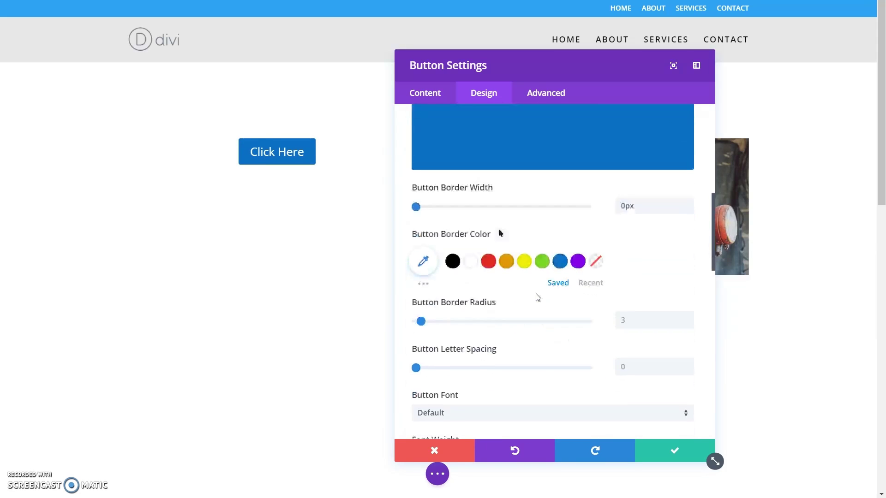
pyautogui.scroll(1, 536, 297)
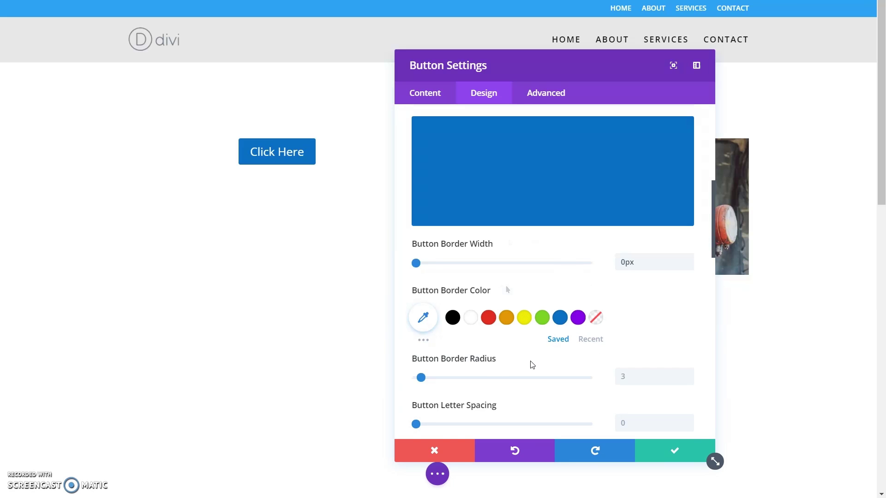
pyautogui.scroll(-3, 510, 253)
pyautogui.scroll(4, 525, 296)
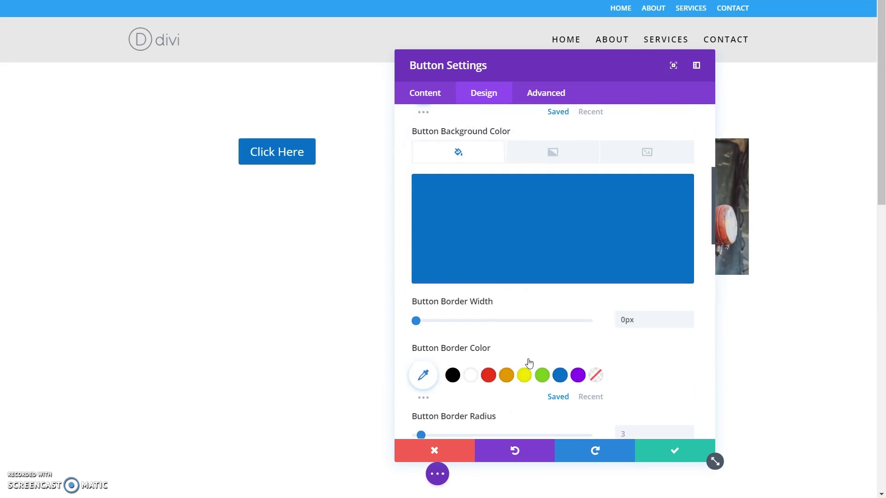
pyautogui.scroll(4, 528, 364)
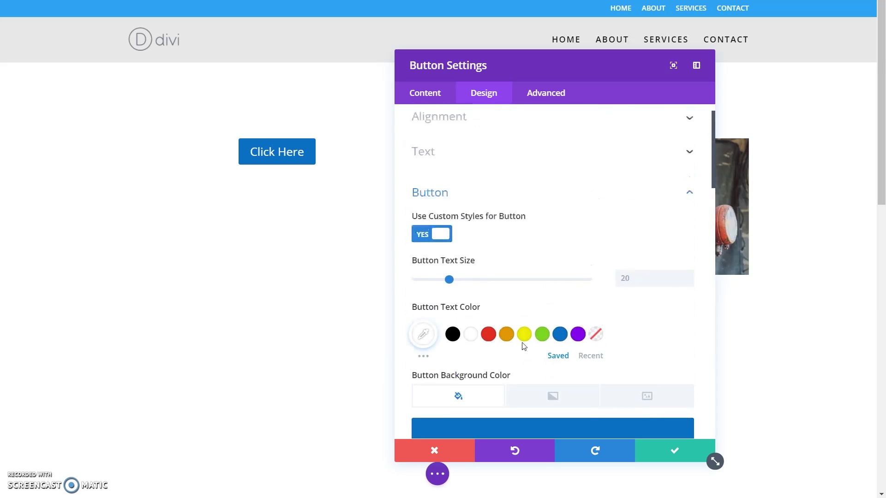
pyautogui.scroll(-5, 524, 344)
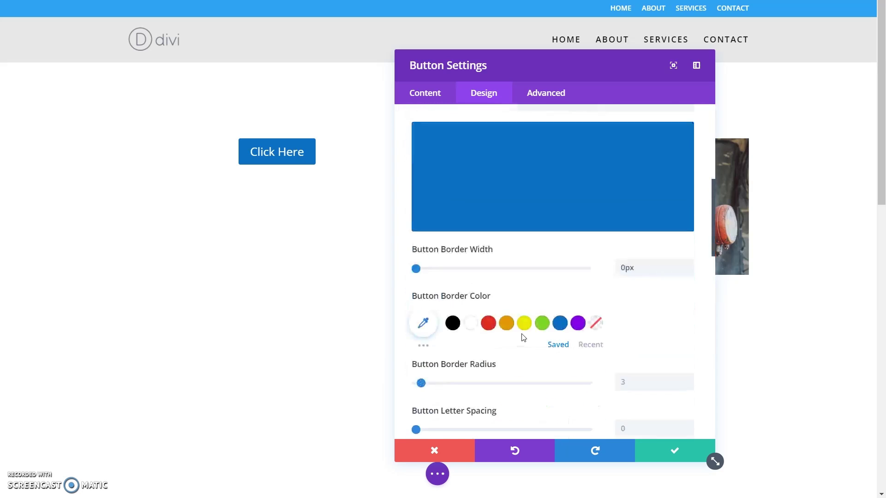
pyautogui.scroll(-1, 524, 338)
pyautogui.scroll(-2, 527, 339)
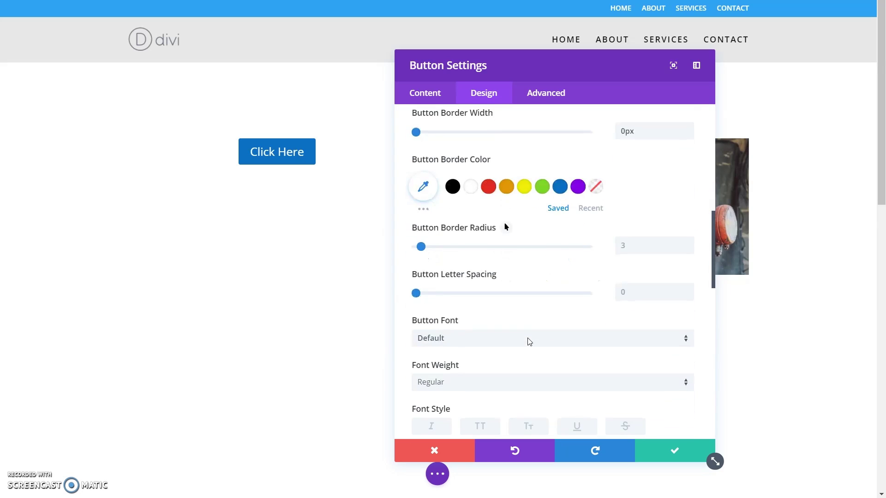
pyautogui.scroll(4, 528, 338)
pyautogui.scroll(2, 528, 339)
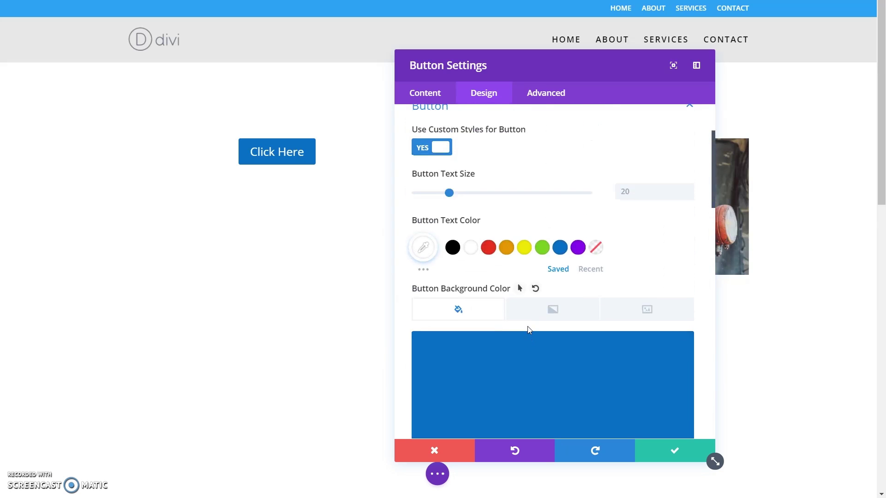
# Enable hover options for the button's background color and set the hover background to red #e00b00
pyautogui.scroll(-2, 524, 298)
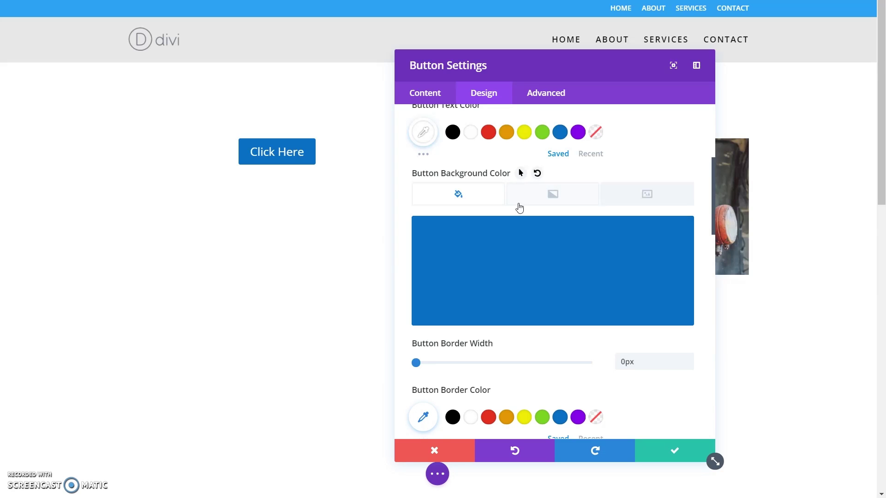
pyautogui.moveTo(506, 309)
pyautogui.click(520, 174)
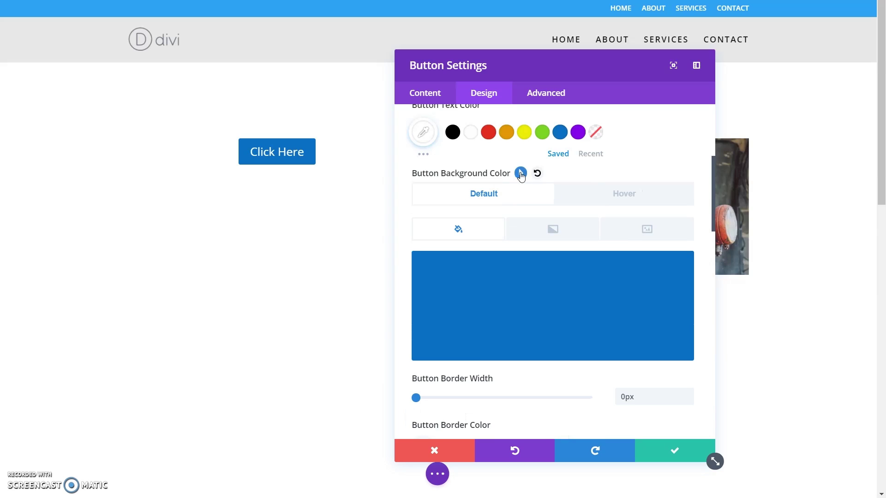
pyautogui.click(607, 200)
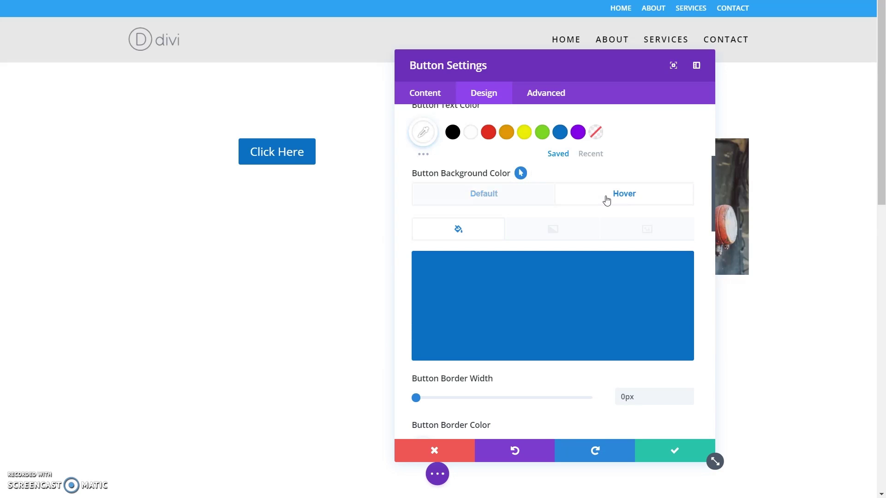
pyautogui.click(564, 298)
pyautogui.click(520, 367)
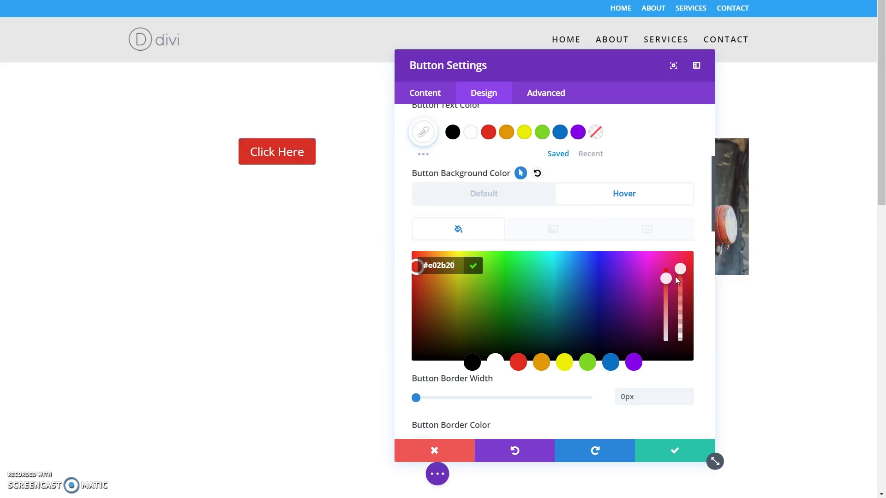
pyautogui.moveTo(669, 276); pyautogui.dragTo(658, 256)
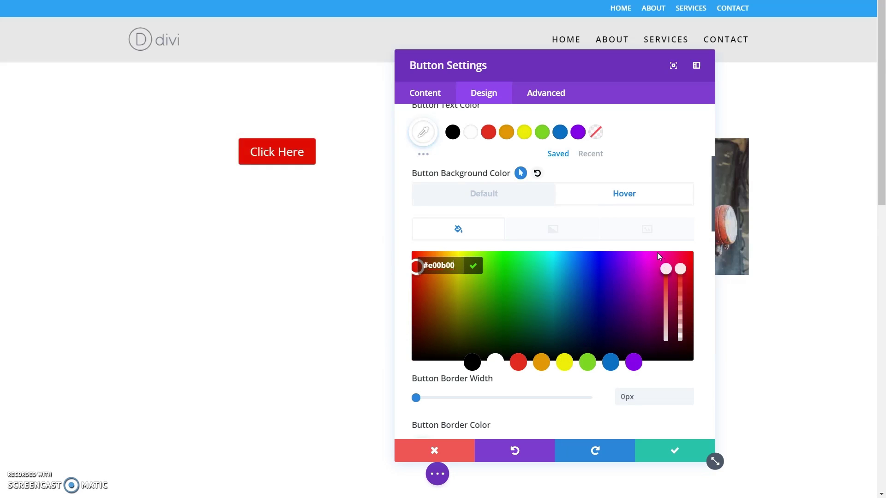
# Compare the button's default and hover backgrounds, and check which border and letter spacing settings offer hover options
pyautogui.click(604, 203)
pyautogui.click(486, 194)
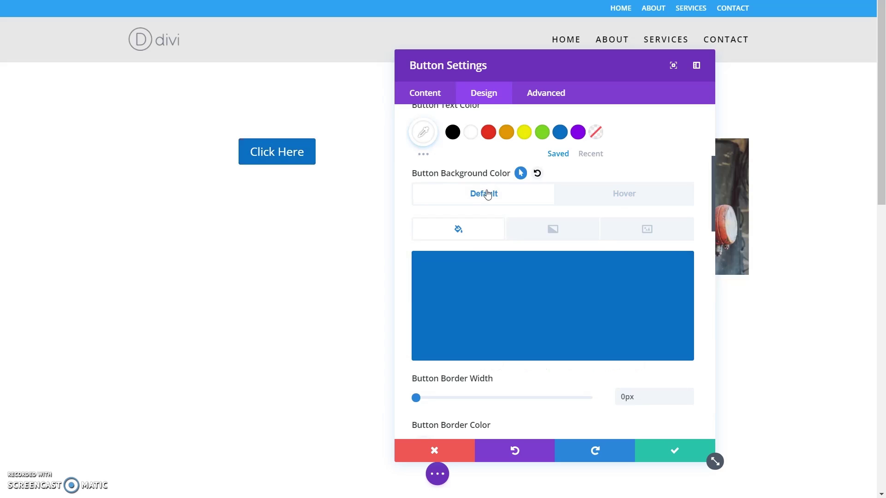
pyautogui.click(593, 196)
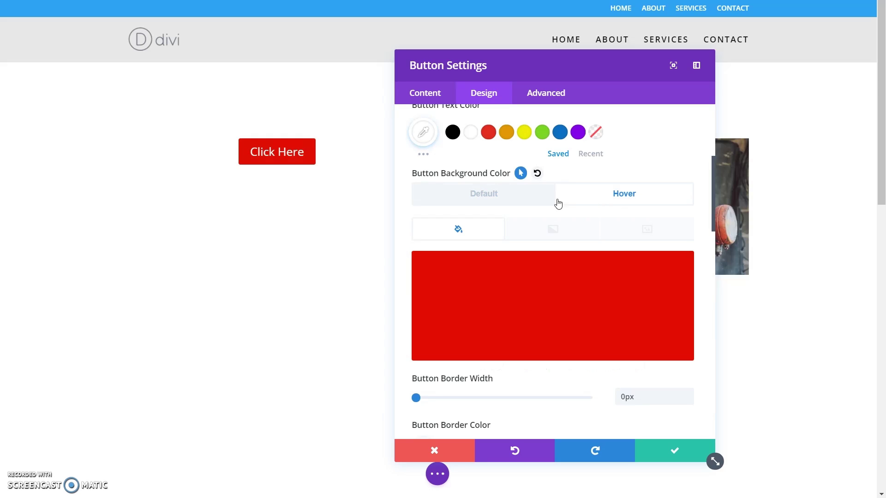
pyautogui.click(505, 200)
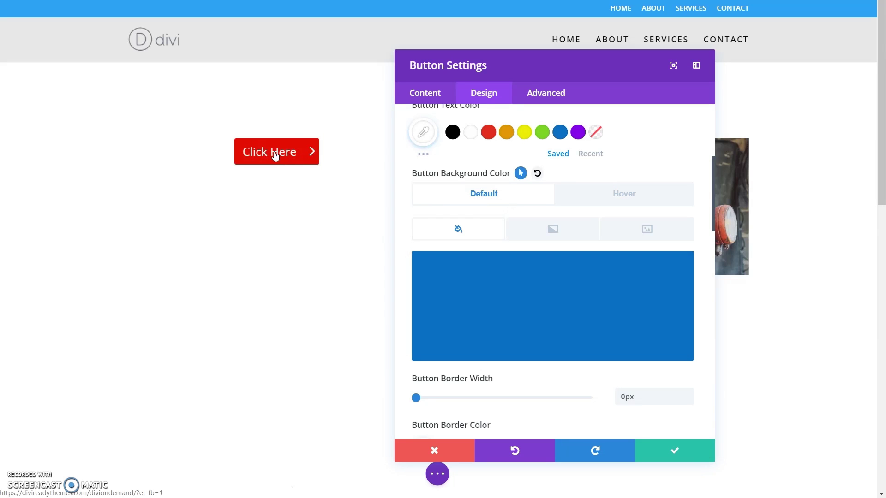
pyautogui.click(575, 196)
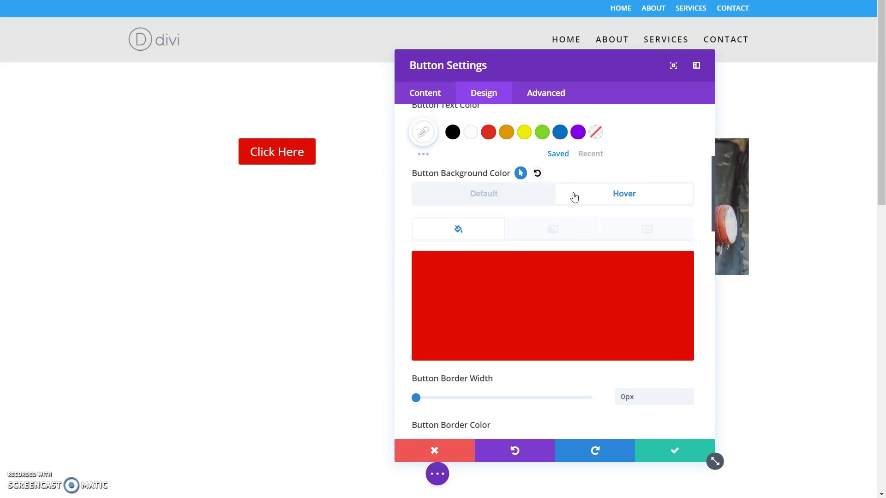
pyautogui.click(503, 196)
pyautogui.scroll(-5, 516, 263)
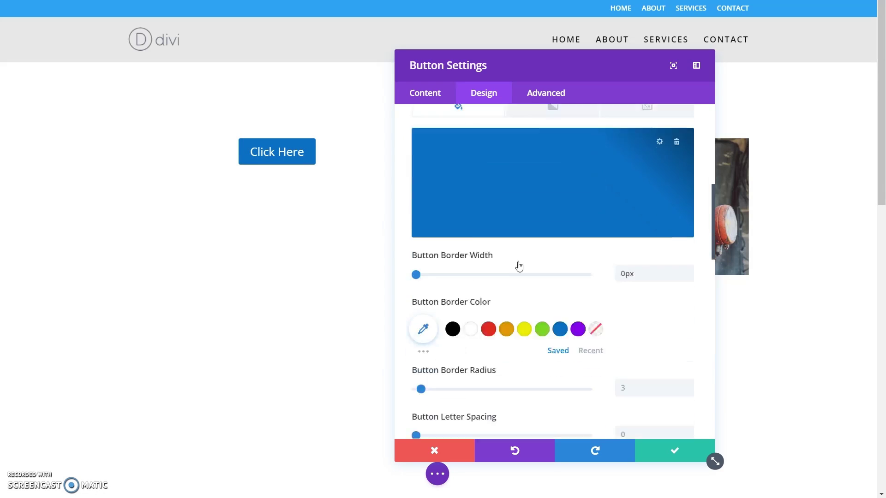
pyautogui.scroll(-1, 514, 263)
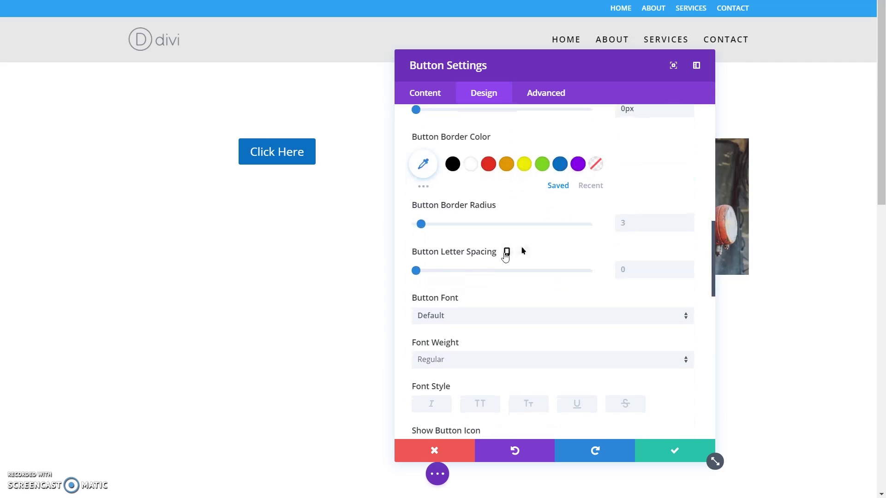
# Enable hover options for the button's text color, set the hover text to yellow #edf000, and compare both states
pyautogui.scroll(7, 512, 252)
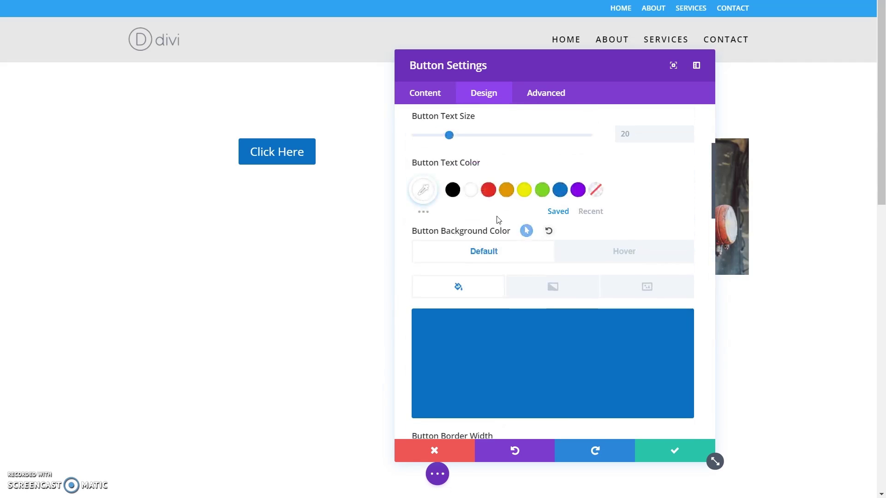
pyautogui.scroll(1, 498, 220)
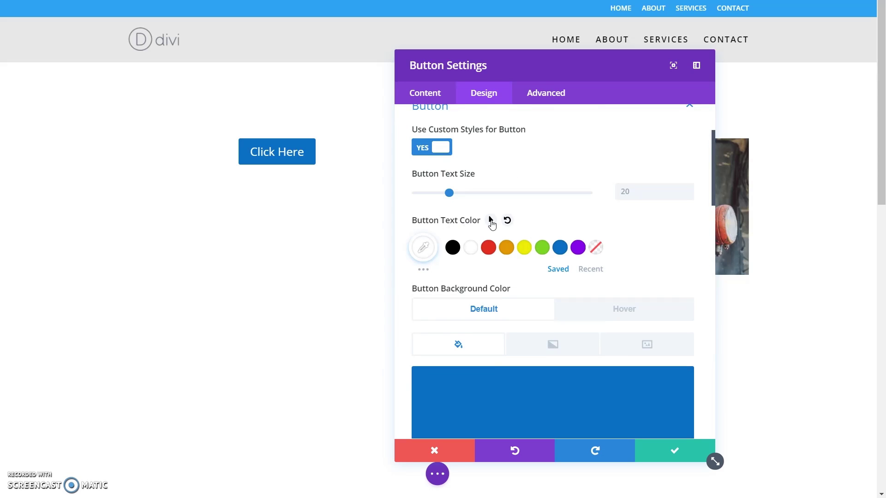
pyautogui.click(491, 221)
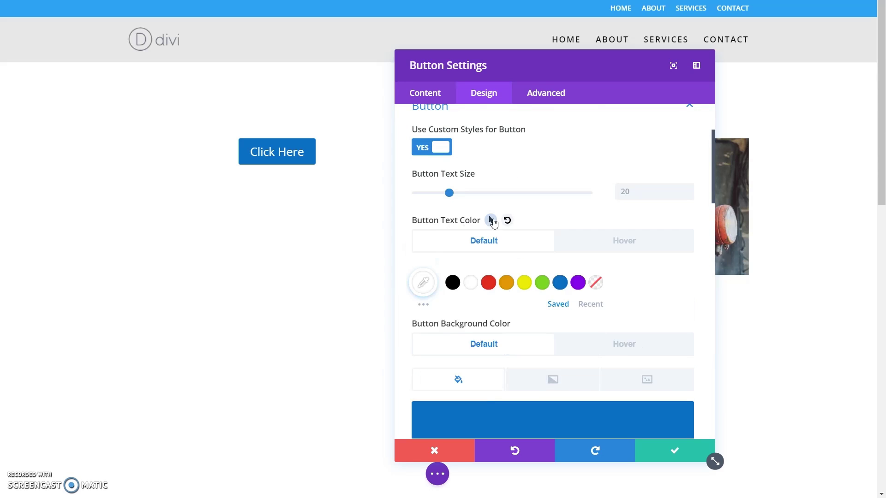
pyautogui.click(630, 245)
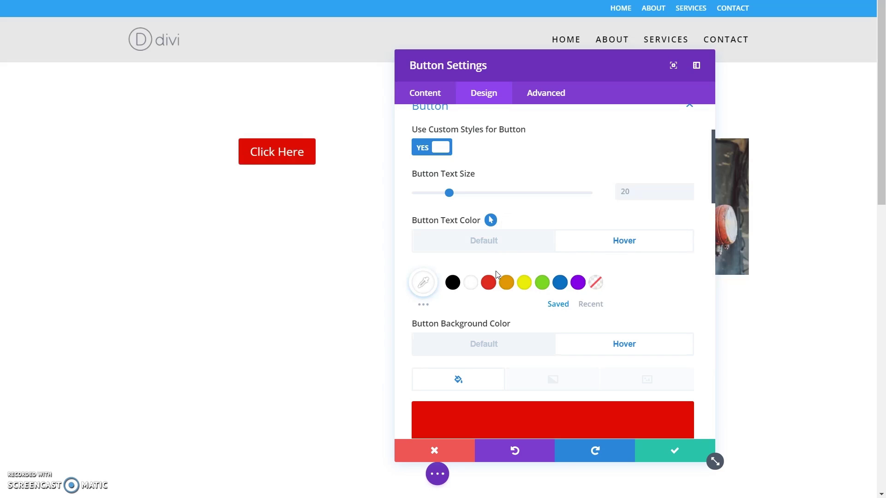
pyautogui.click(525, 283)
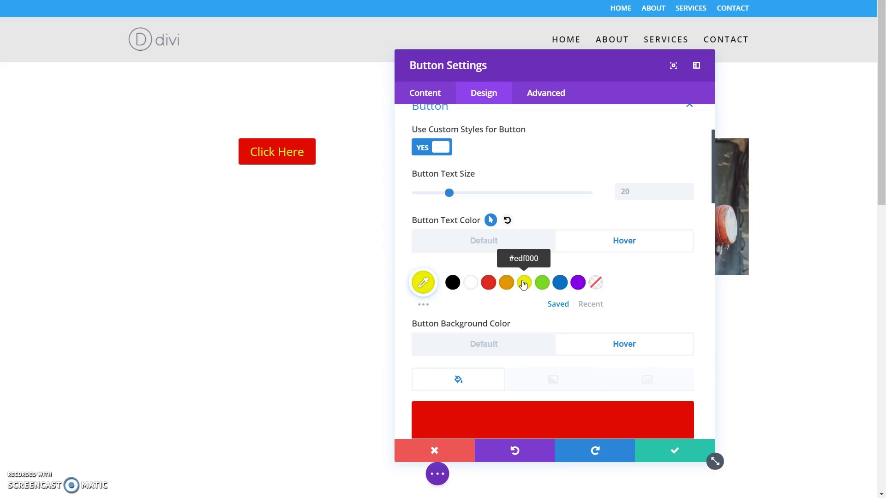
pyautogui.click(501, 241)
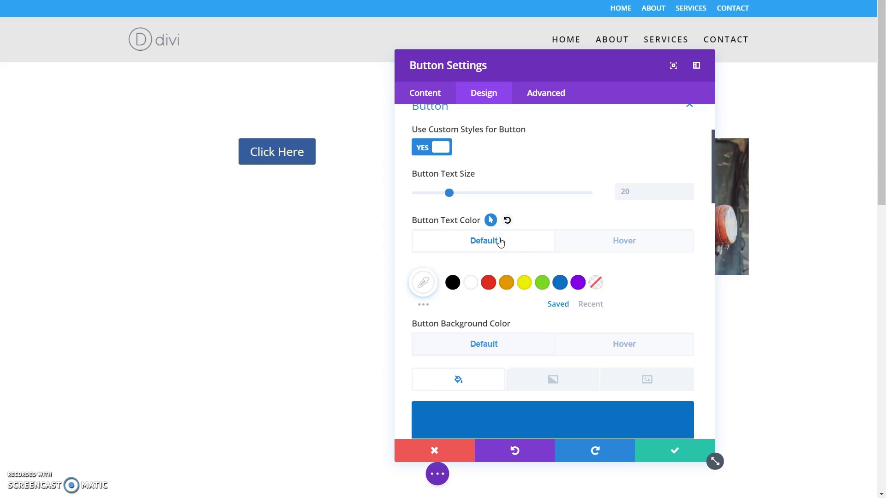
pyautogui.click(598, 247)
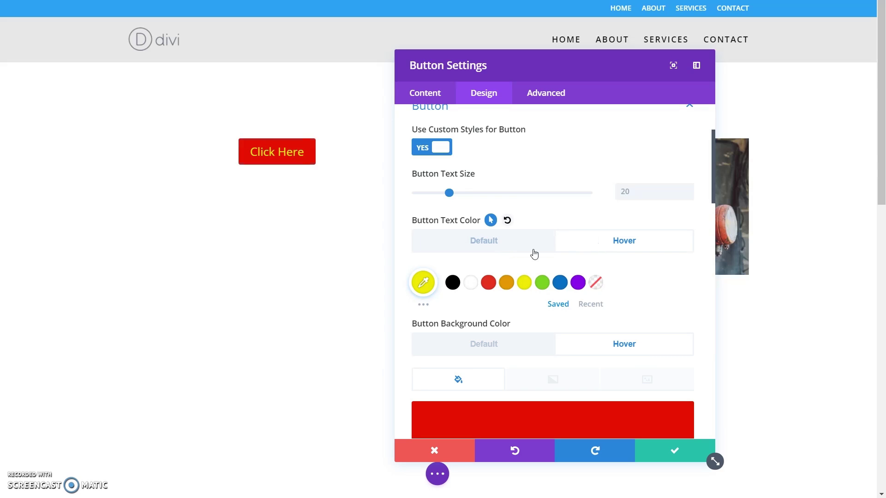
pyautogui.click(500, 251)
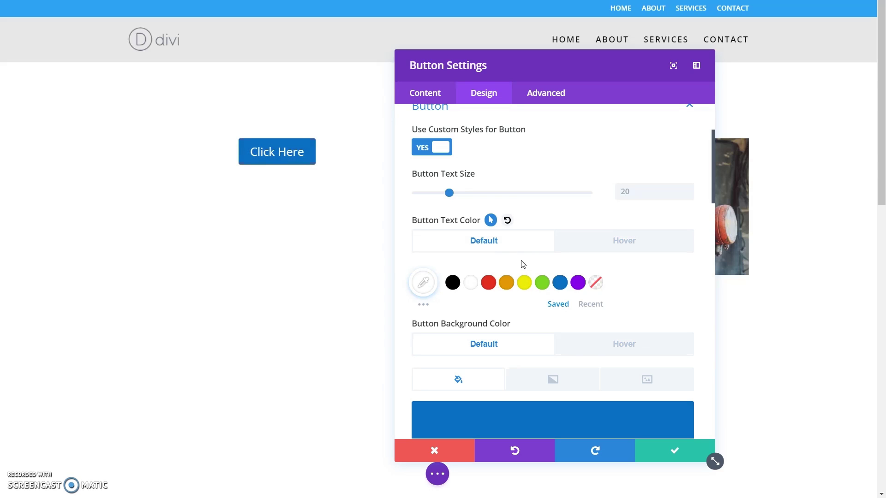
# Apply the button settings, save and exit the visual builder, and check the button on the live page
pyautogui.click(662, 453)
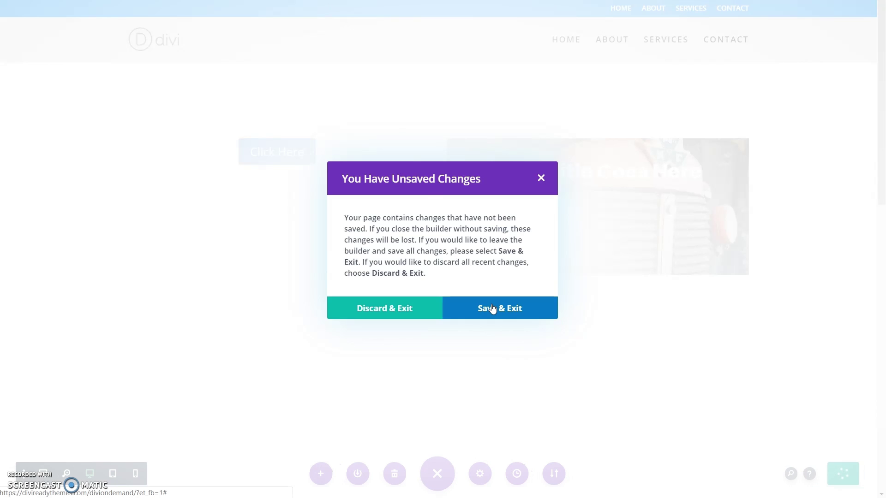
pyautogui.click(492, 308)
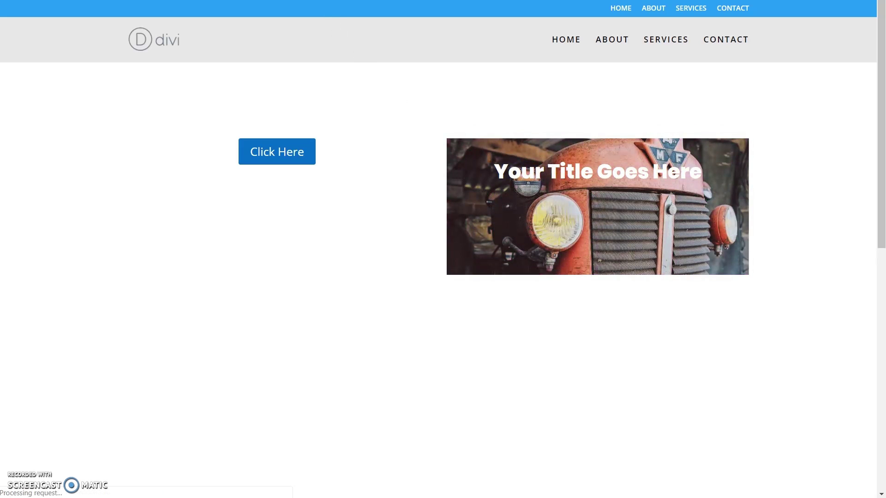
pyautogui.click(277, 152)
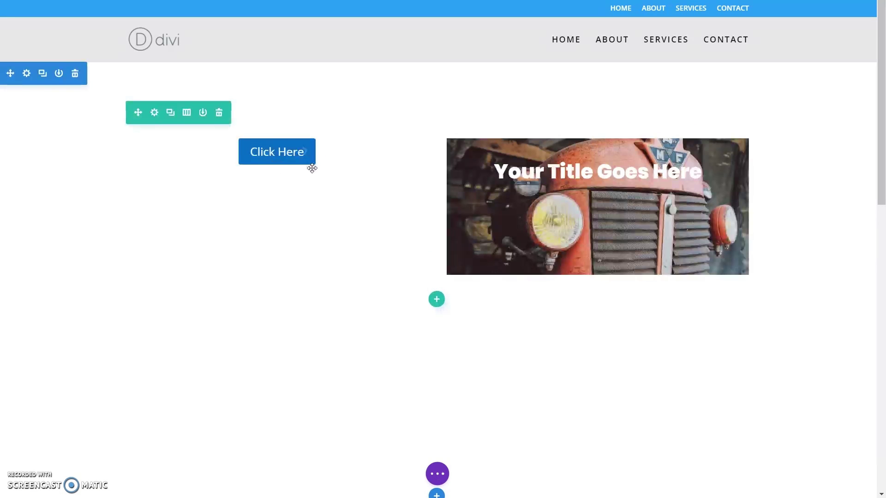
# Delete the button and titled image modules from the row and insert a Call To Action module in the first column
pyautogui.click(309, 148)
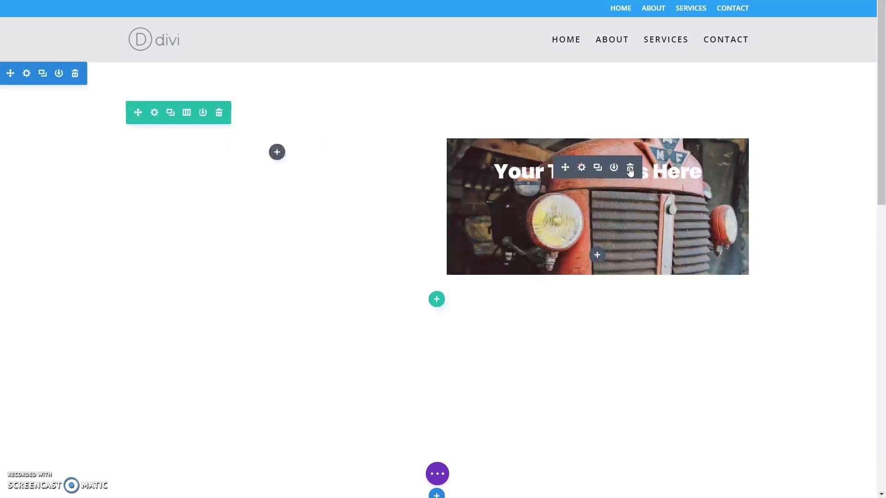
pyautogui.click(630, 168)
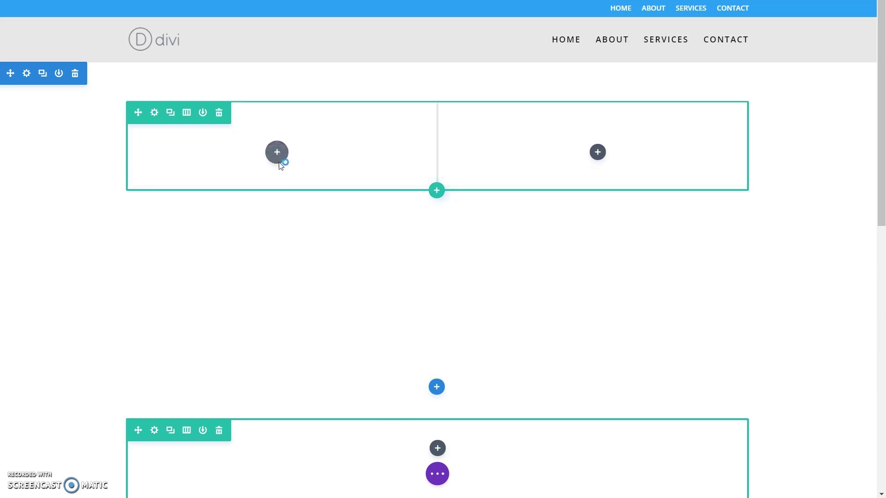
pyautogui.click(278, 159)
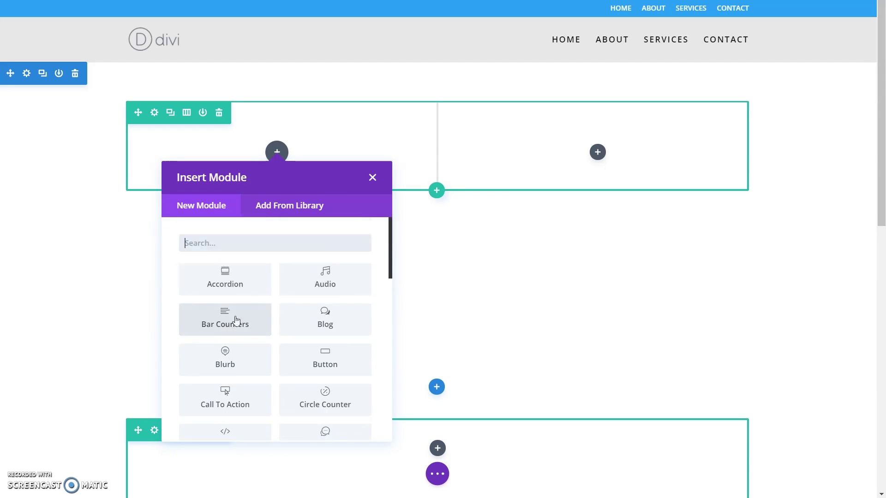
pyautogui.click(224, 400)
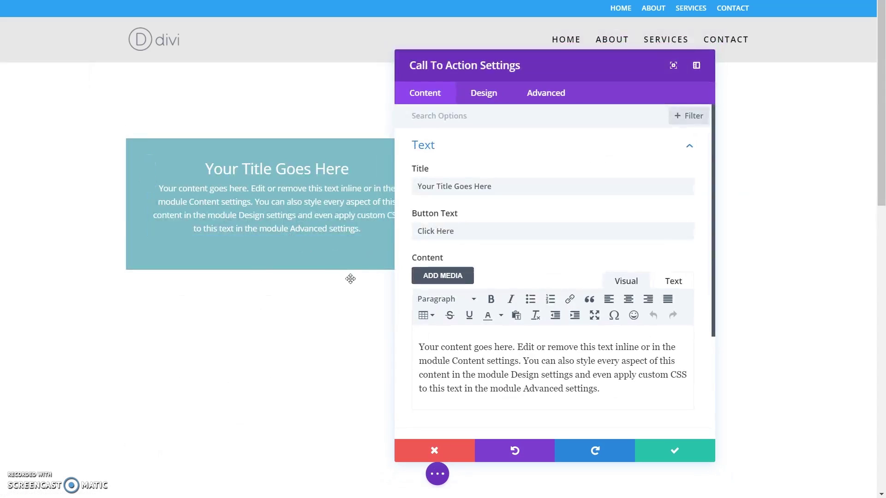
# Give the Call To Action module the cargrille.jpg background image from the media library and a white #ffffff background color
pyautogui.click(508, 185)
pyautogui.moveTo(461, 231); pyautogui.dragTo(153, 233)
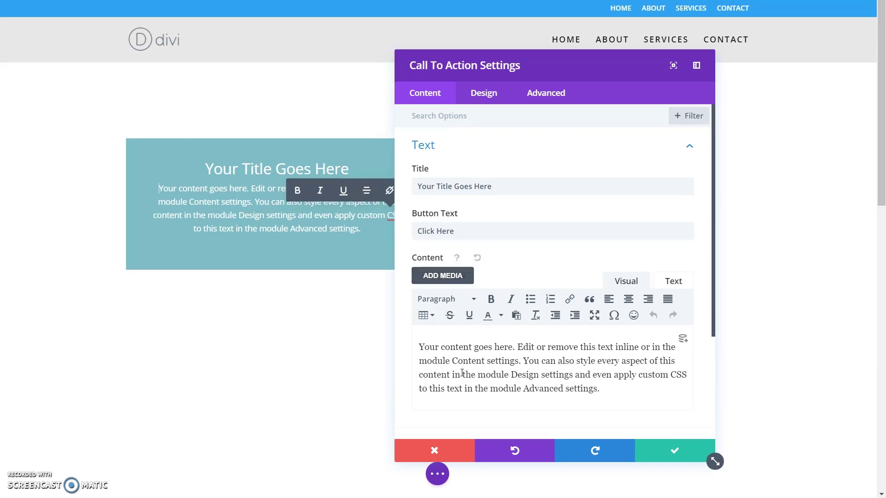
pyautogui.scroll(-3, 554, 387)
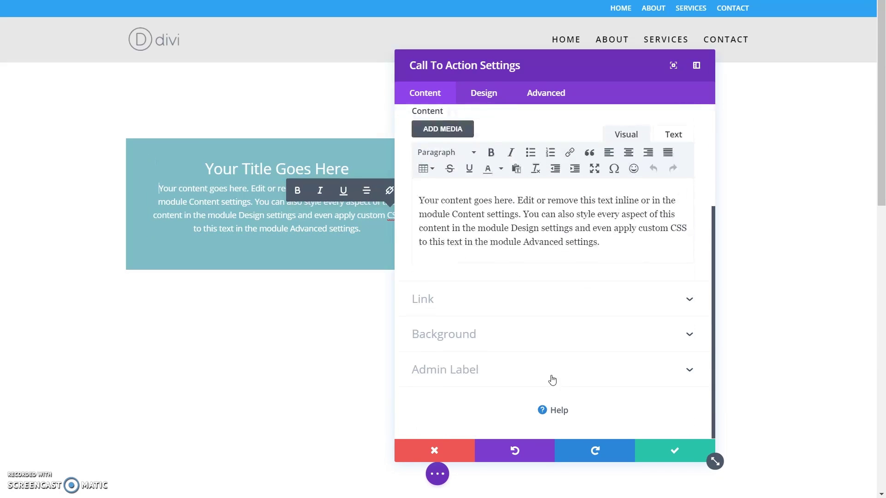
pyautogui.click(506, 340)
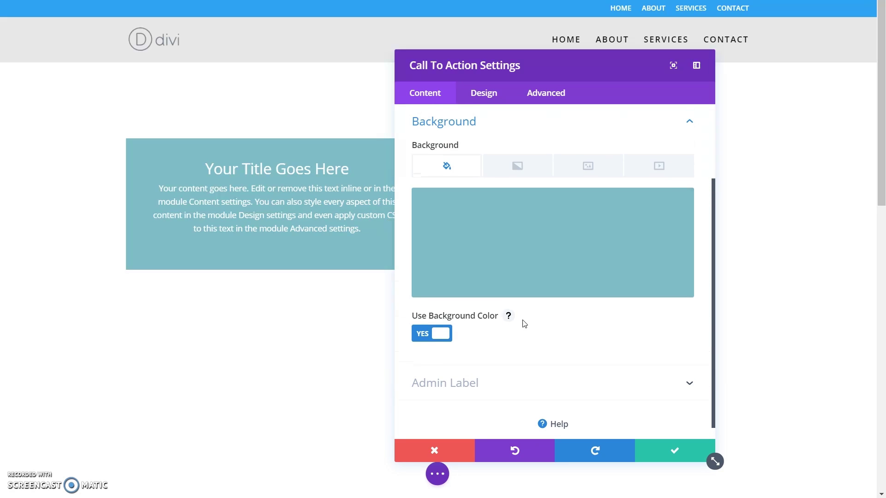
pyautogui.moveTo(526, 247)
pyautogui.moveTo(577, 62); pyautogui.dragTo(648, 62)
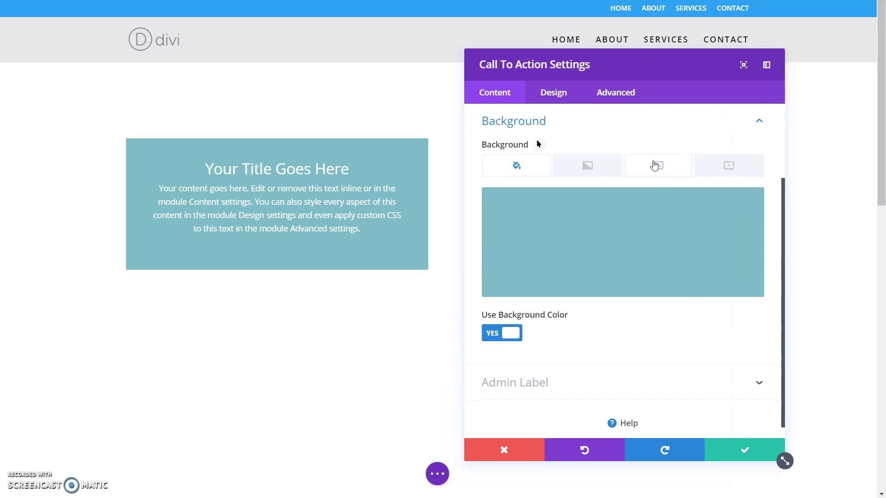
pyautogui.click(658, 165)
pyautogui.click(623, 235)
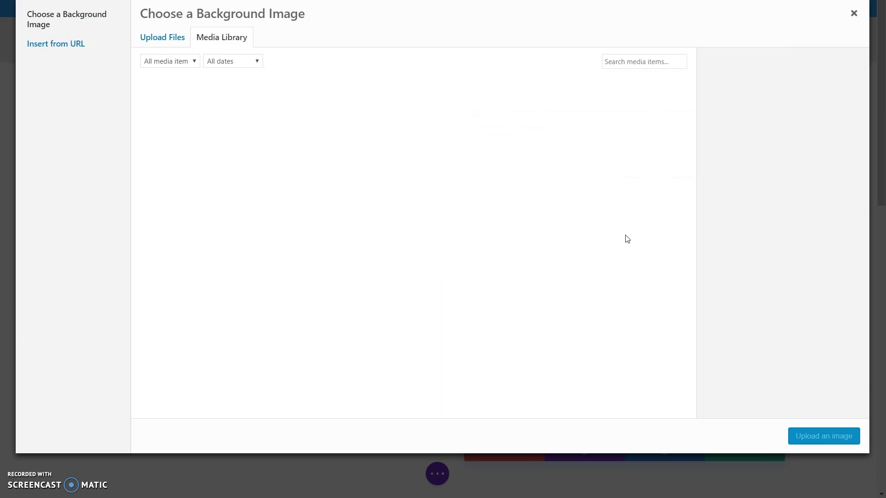
pyautogui.click(196, 133)
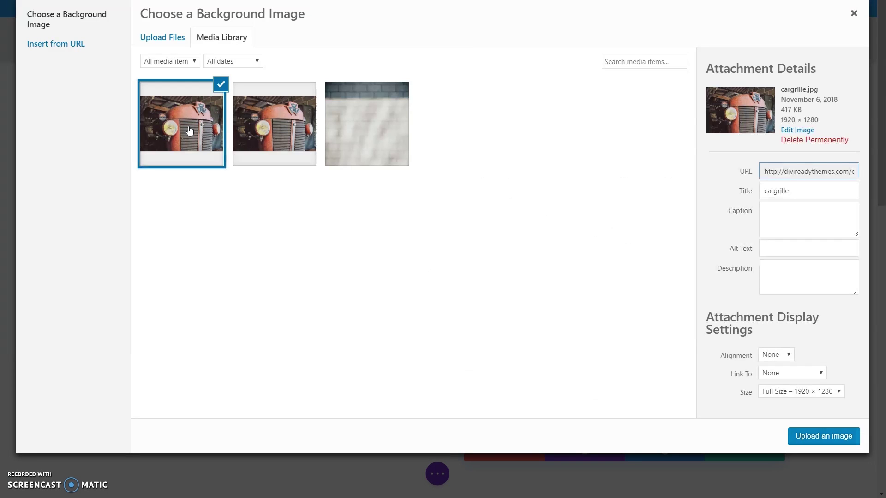
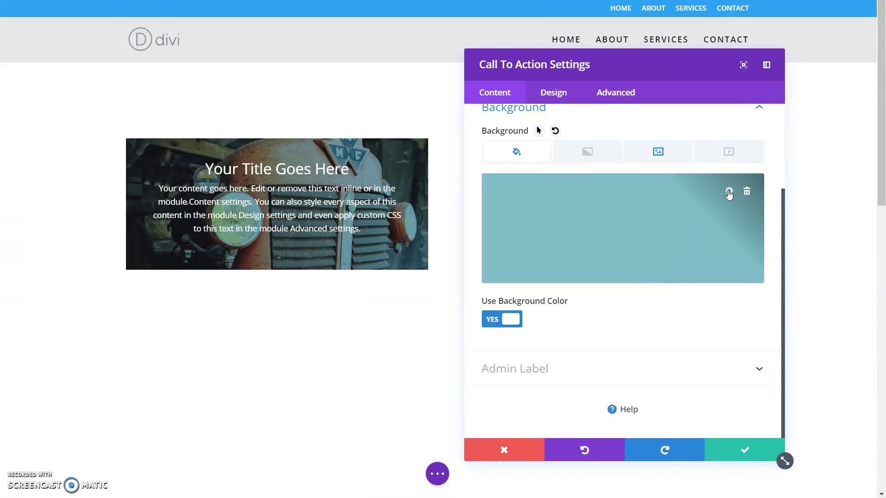
pyautogui.click(729, 193)
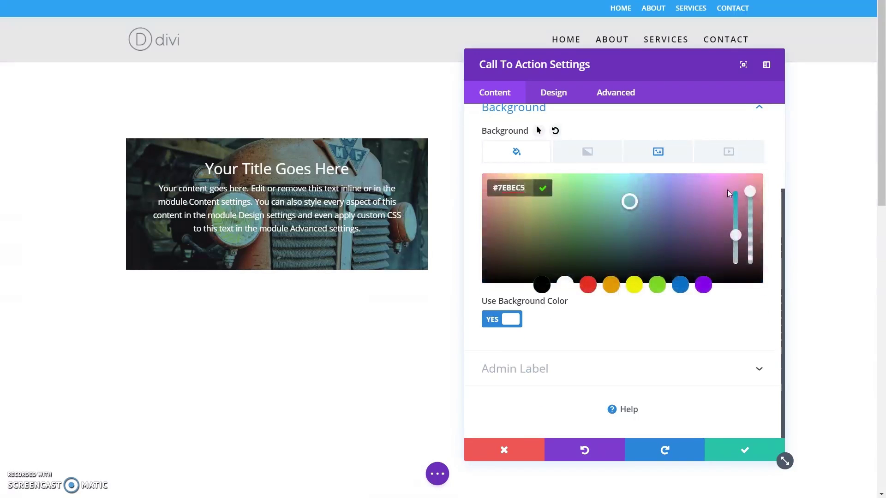
pyautogui.click(565, 284)
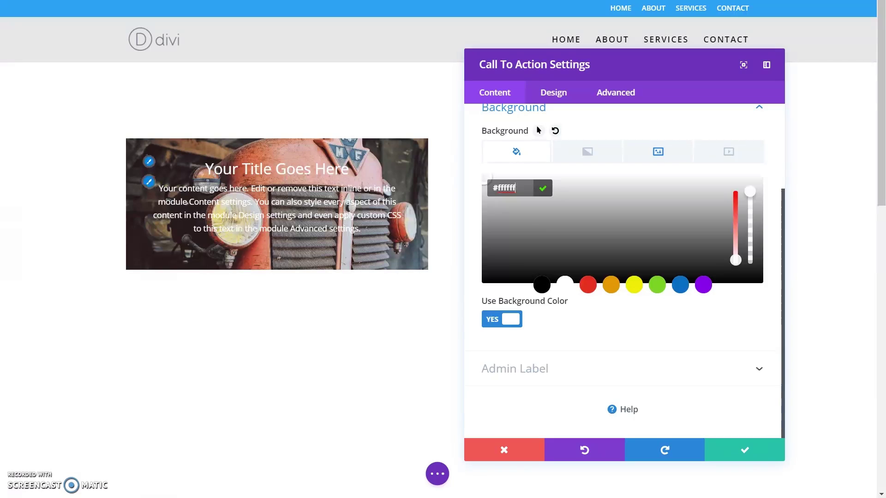
# Enable hover options for the Call To Action background and set its hover background color to pink #ff35e4
pyautogui.scroll(3, 651, 322)
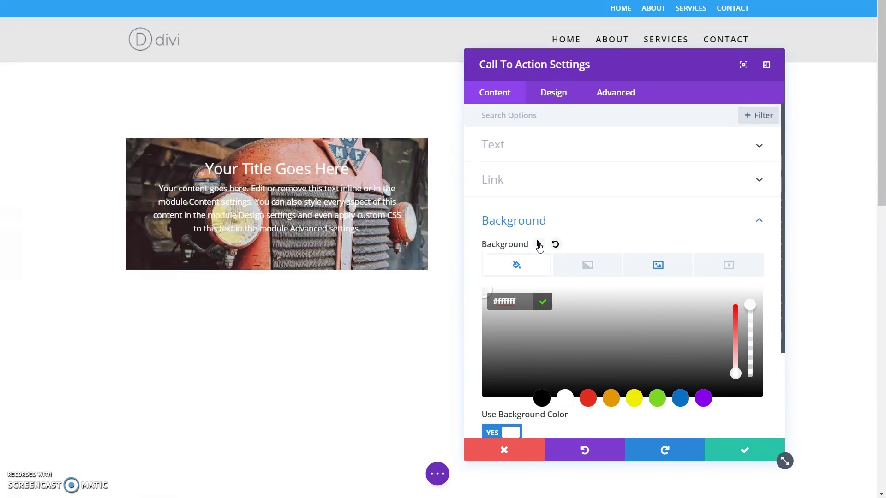
pyautogui.click(539, 244)
pyautogui.click(686, 268)
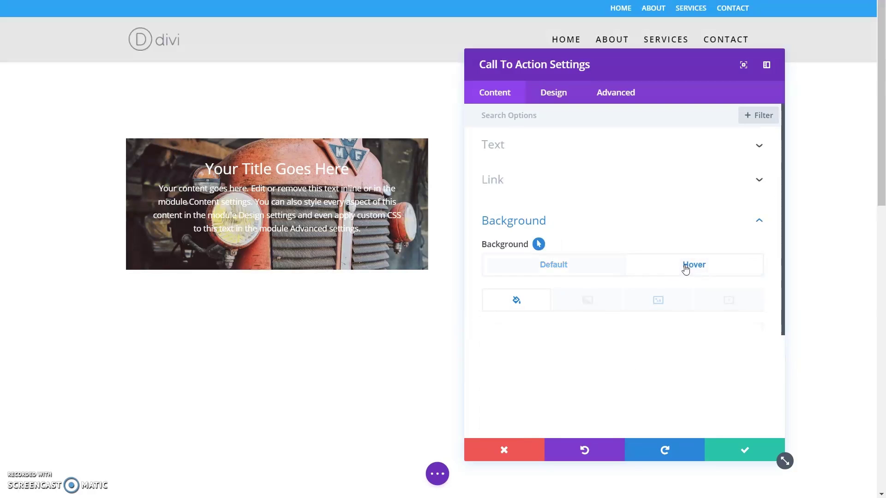
pyautogui.scroll(-3, 692, 325)
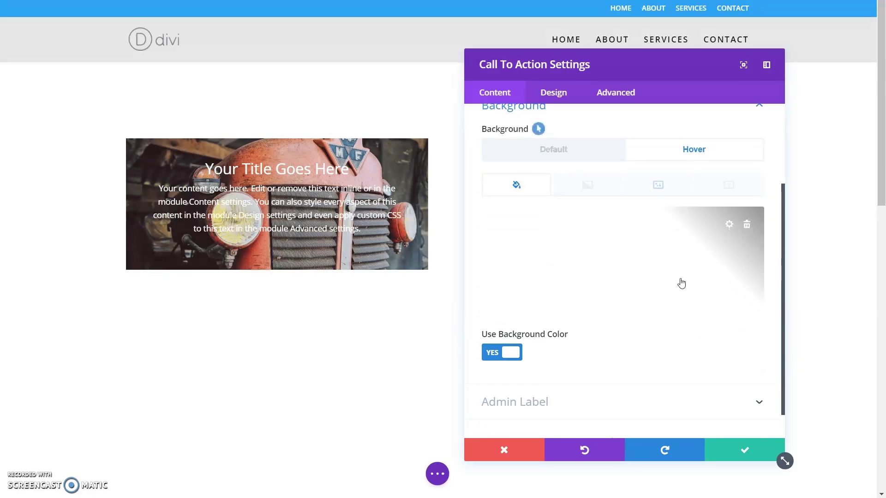
pyautogui.click(702, 317)
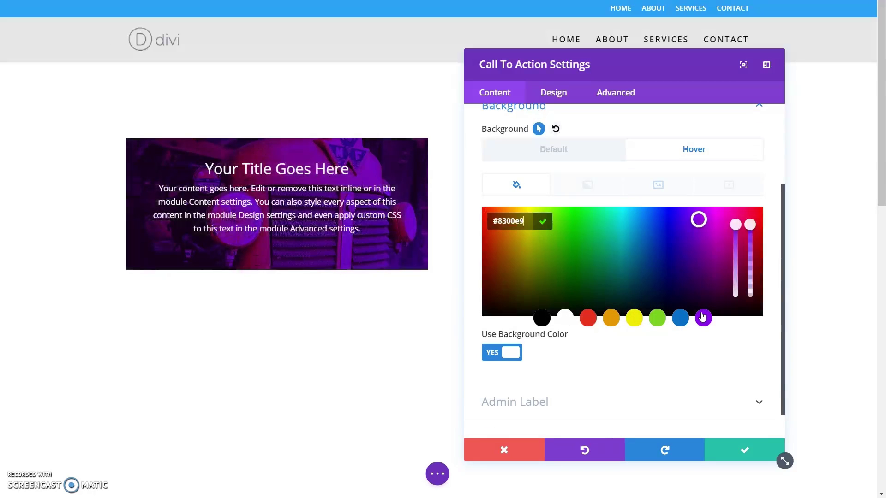
pyautogui.moveTo(700, 219); pyautogui.dragTo(727, 206)
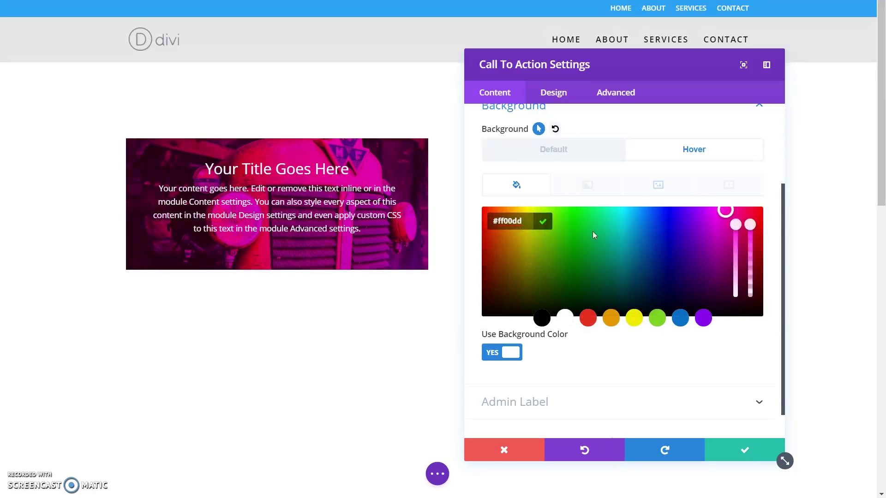
pyautogui.moveTo(738, 225); pyautogui.dragTo(738, 249)
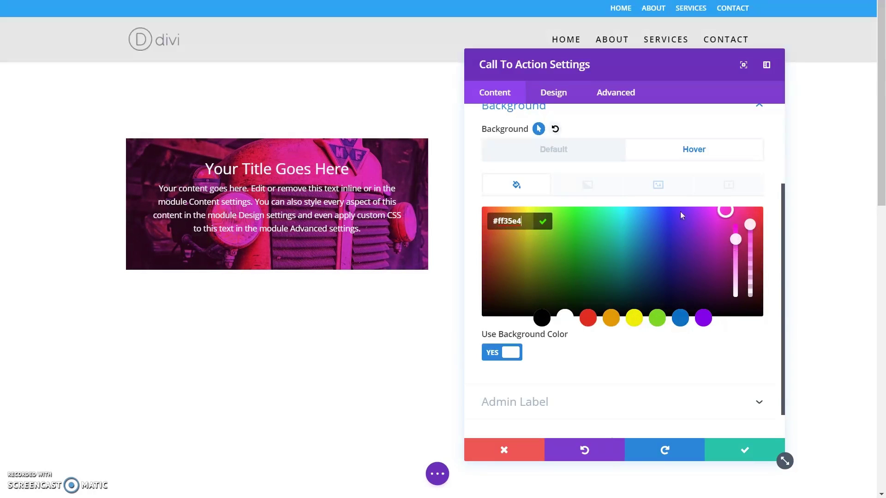
# Compare the Call To Action module's default and hover backgrounds by switching repeatedly between the two states
pyautogui.click(583, 158)
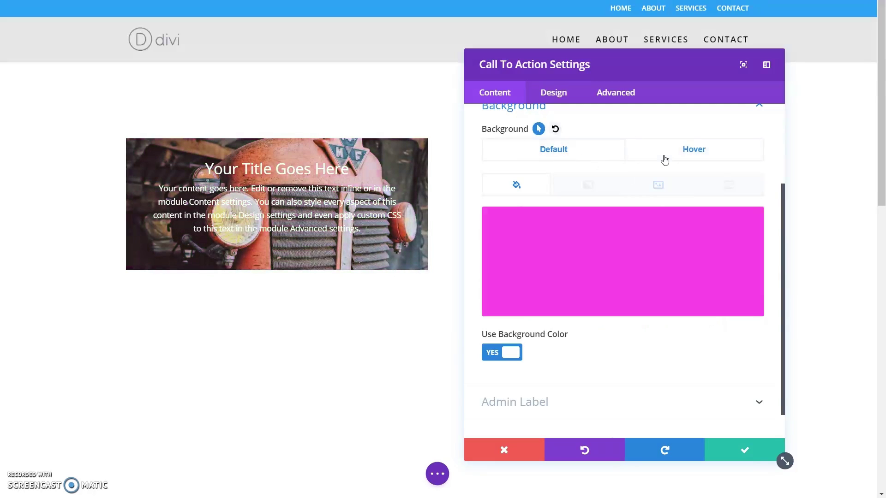
pyautogui.click(665, 160)
pyautogui.click(579, 150)
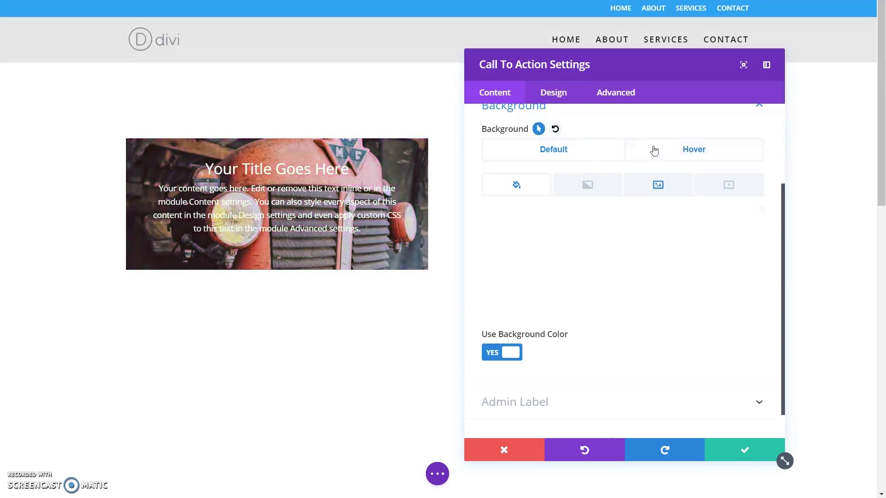
pyautogui.click(654, 151)
pyautogui.click(600, 146)
pyautogui.click(644, 151)
pyautogui.click(577, 153)
pyautogui.click(645, 158)
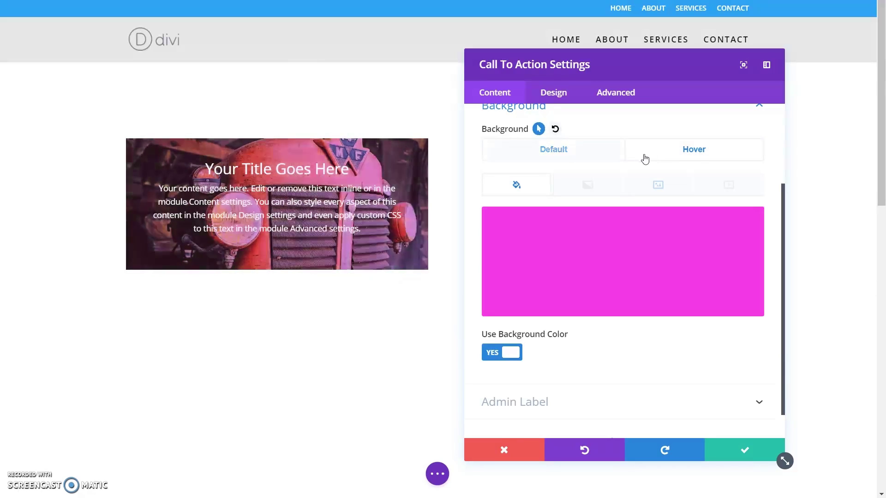
pyautogui.click(583, 159)
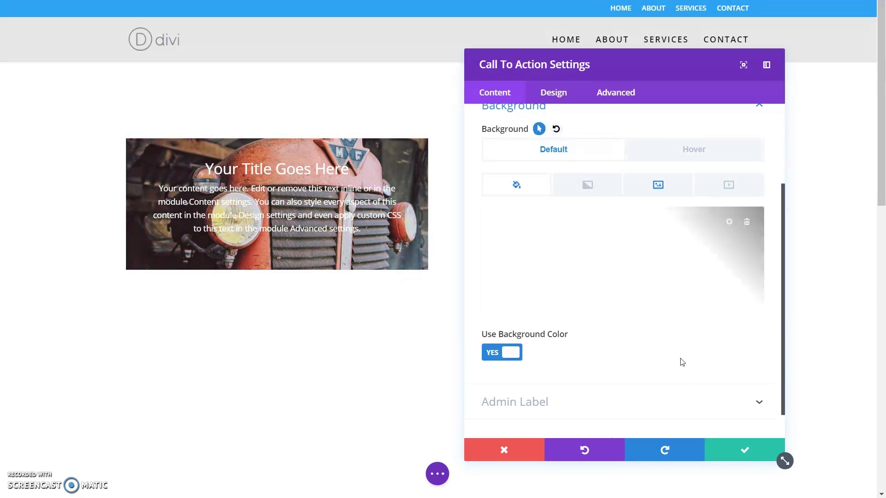
# Apply the Call To Action settings, check the module on the live page, and reopen the visual builder
pyautogui.click(737, 455)
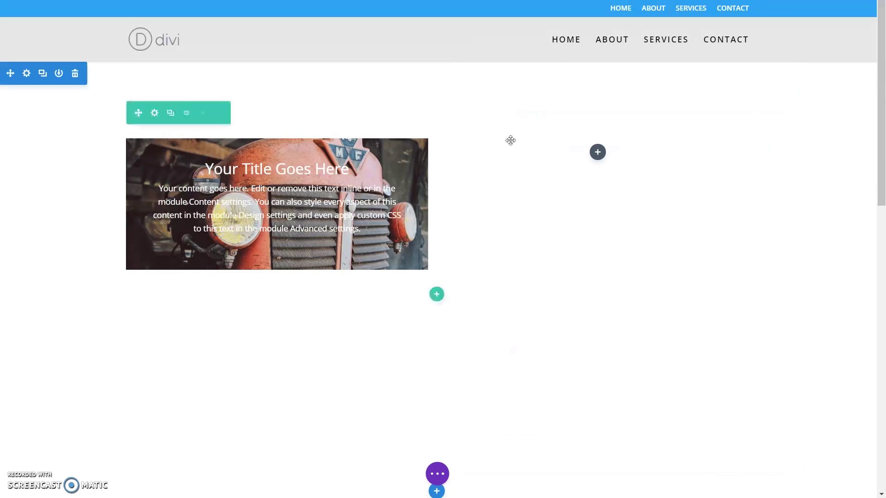
pyautogui.click(380, 2)
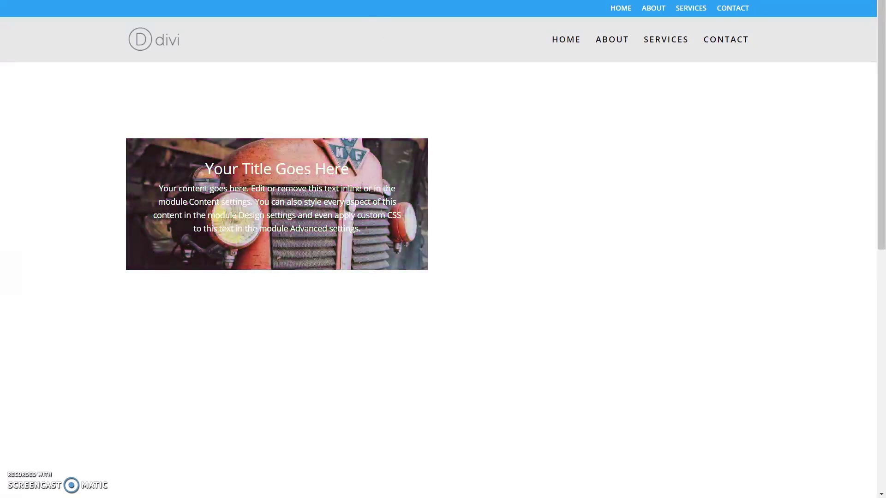
pyautogui.click(11, 273)
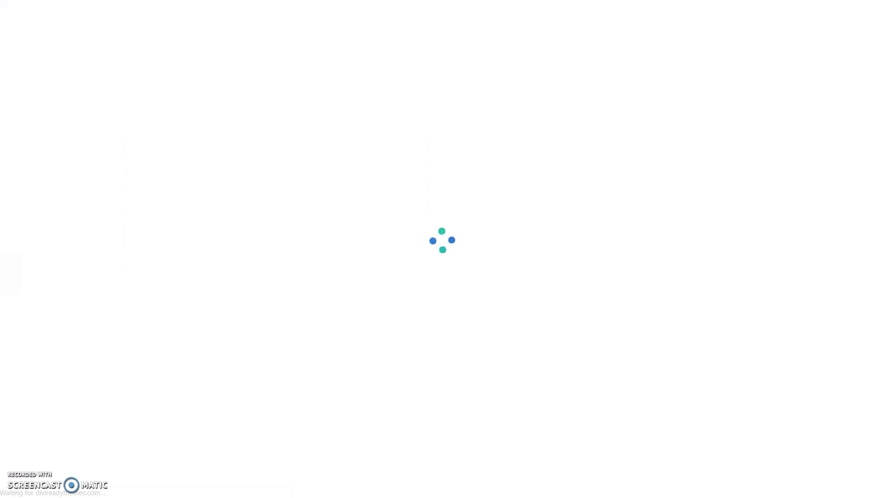
# In the Call To Action spacing settings, try a 25px top padding, reset it, and set the top margin to -2px
pyautogui.moveTo(275, 172)
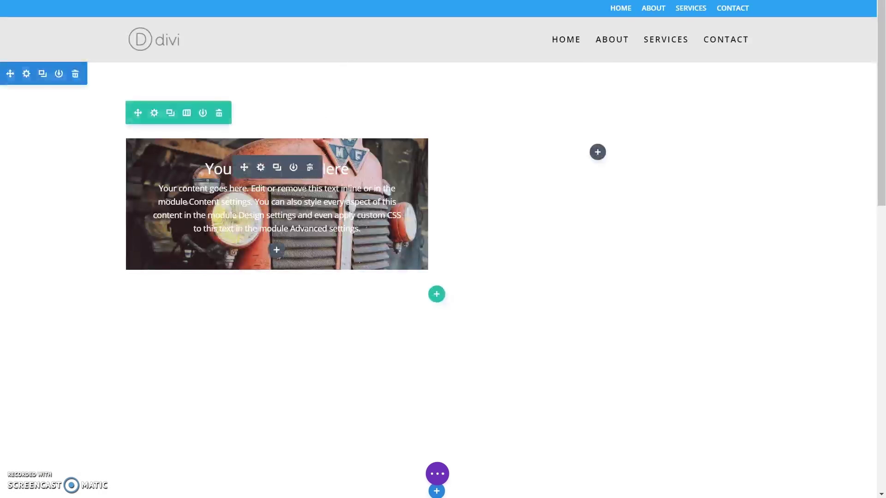
pyautogui.click(262, 167)
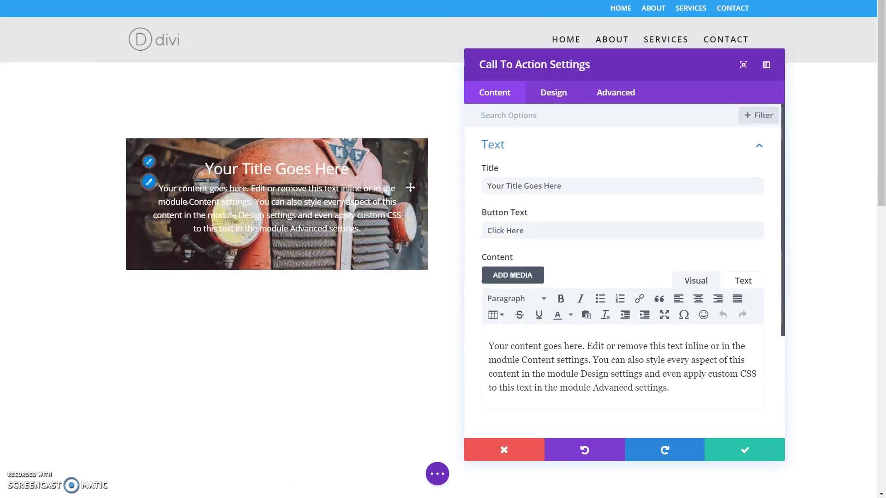
pyautogui.click(560, 97)
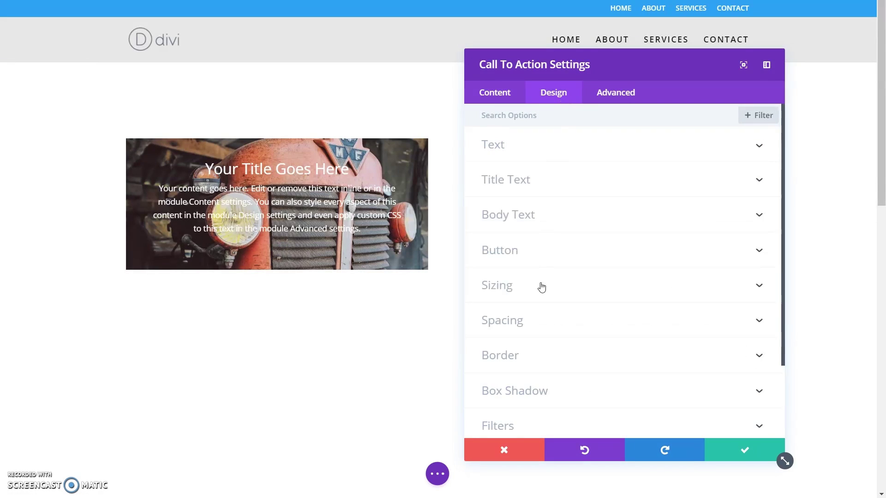
pyautogui.click(539, 323)
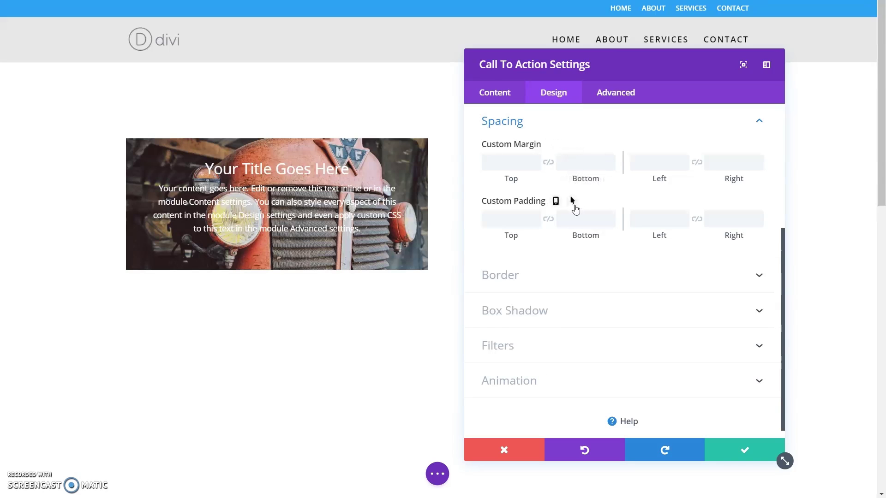
pyautogui.moveTo(513, 238); pyautogui.dragTo(520, 236)
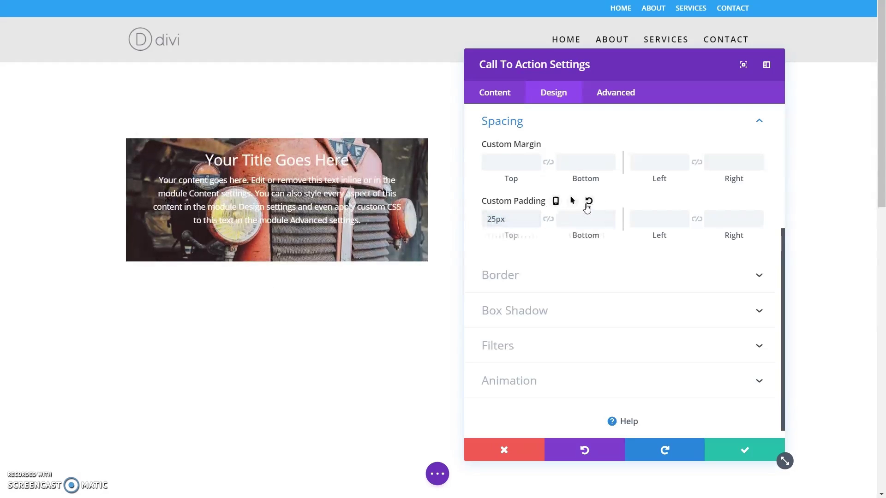
pyautogui.click(586, 205)
pyautogui.moveTo(511, 179)
pyautogui.mouseDown()
pyautogui.moveTo(501, 182)
pyautogui.moveTo(508, 185)
pyautogui.mouseUp()
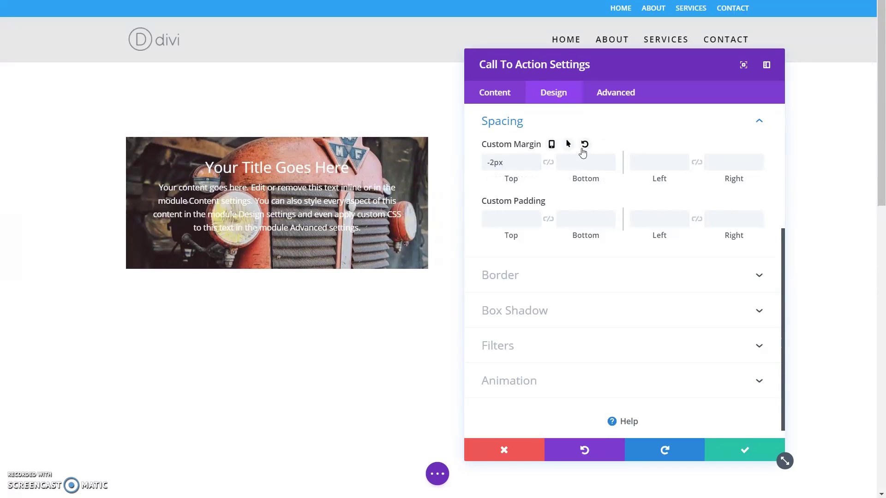
# Reset the Call To Action's custom margin, enable its hover options, and set the hover top margin to -25px
pyautogui.click(584, 146)
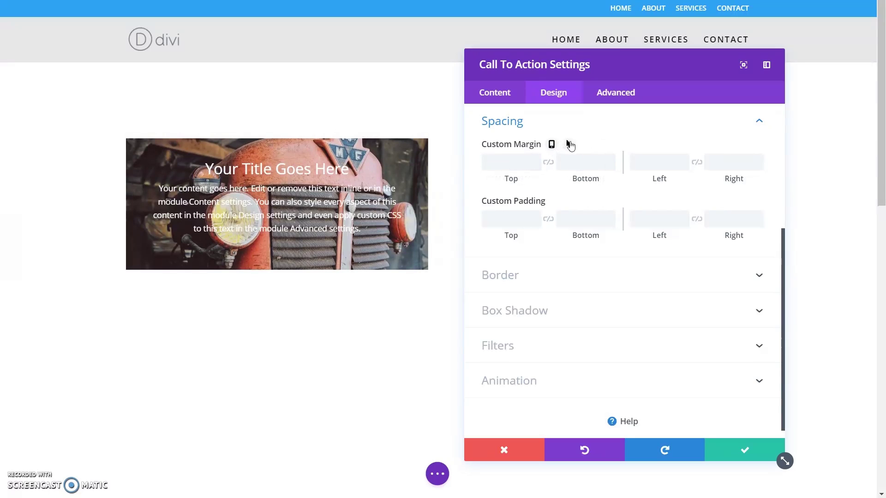
pyautogui.click(569, 145)
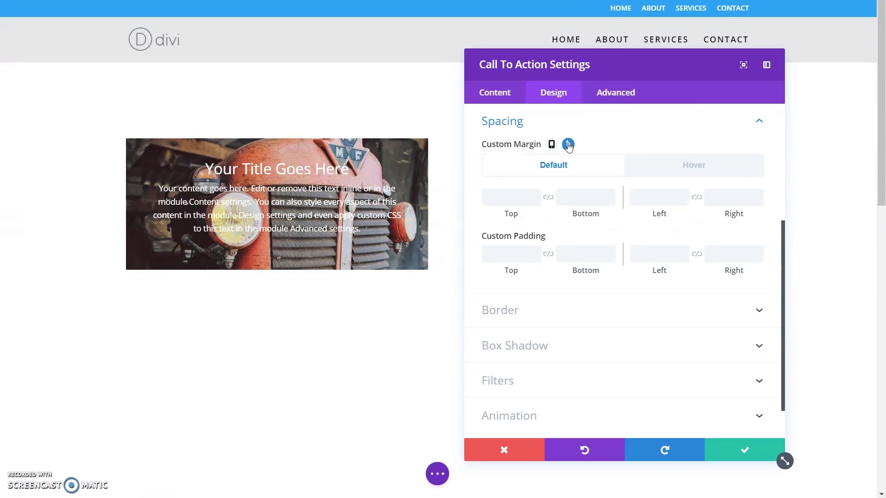
pyautogui.click(672, 169)
pyautogui.click(489, 195)
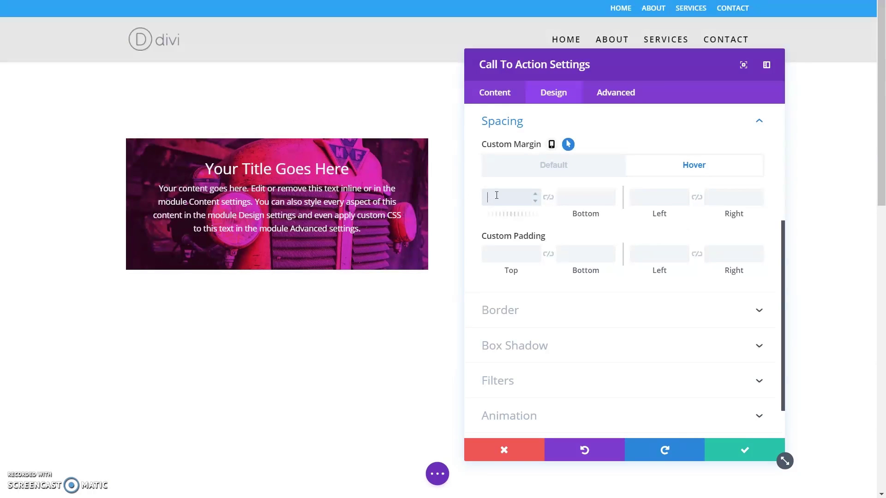
pyautogui.write('-25px')
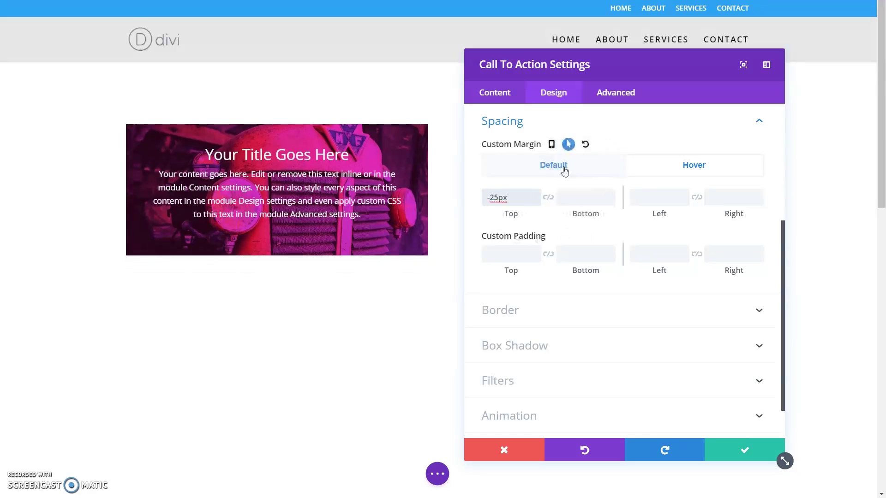
# Compare the Call To Action module's position in the default and hover margin states
pyautogui.click(551, 167)
pyautogui.click(662, 172)
pyautogui.click(583, 168)
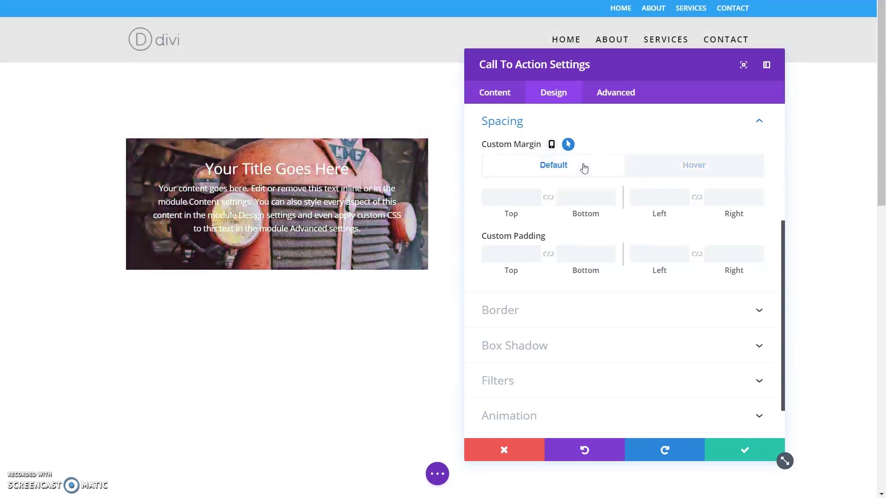
pyautogui.click(650, 170)
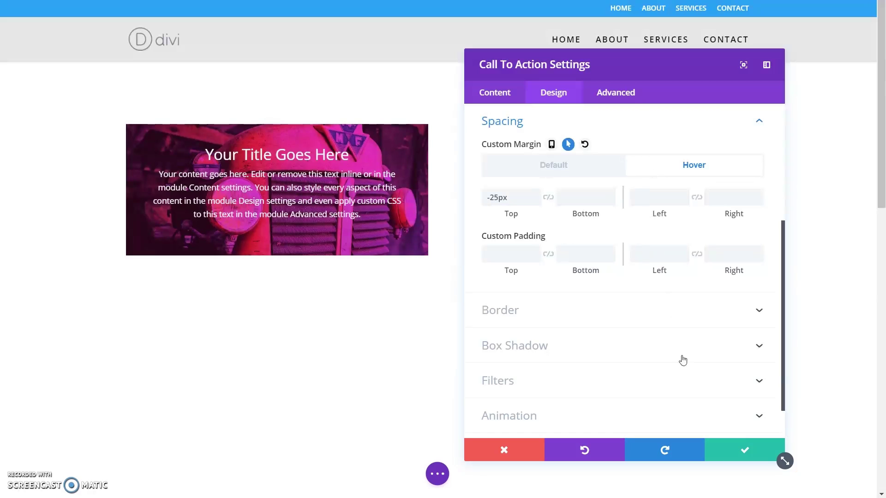
# Apply the Call To Action settings and save the page
pyautogui.click(725, 461)
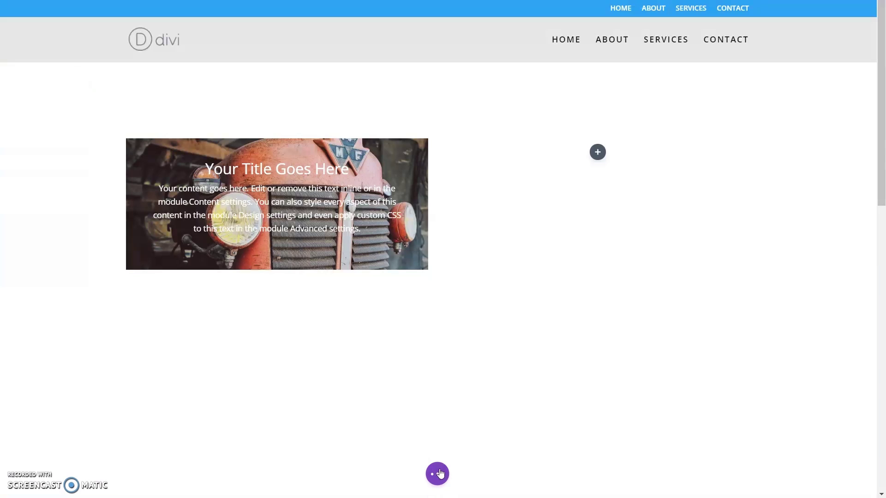
pyautogui.click(441, 474)
pyautogui.click(839, 467)
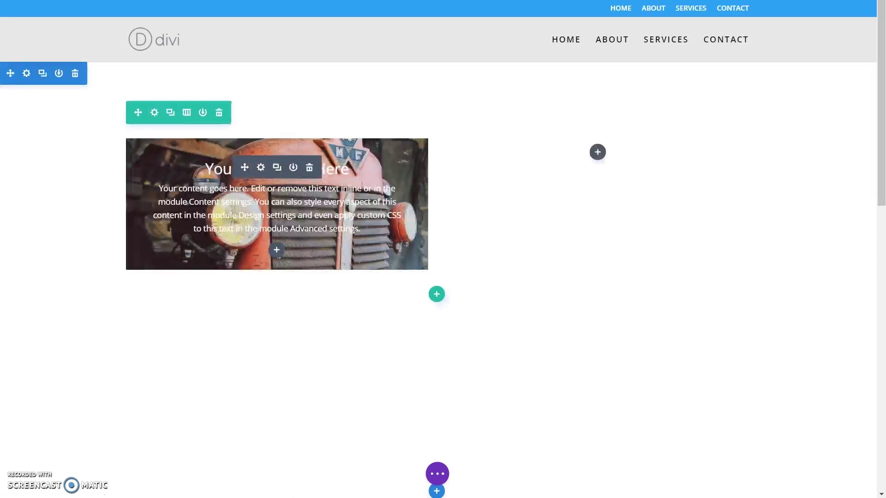
# Reopen the Call To Action's title text design settings and enable hover options for the title text size
pyautogui.click(261, 168)
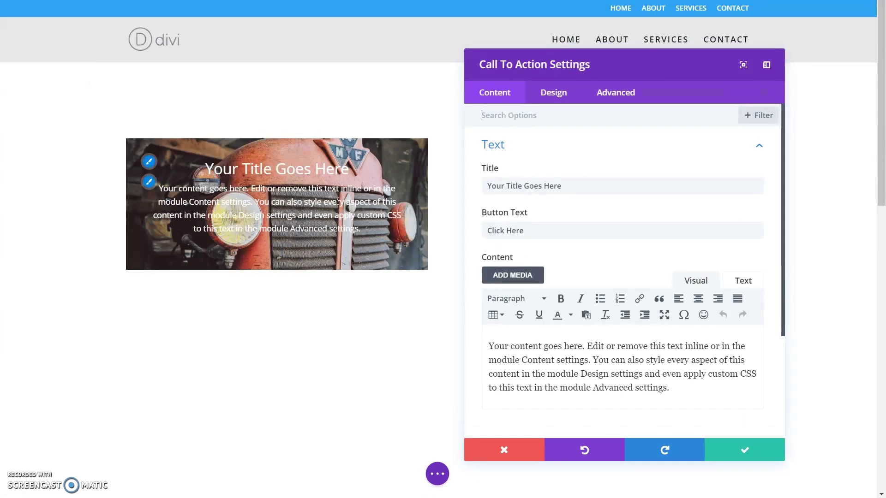
pyautogui.click(551, 94)
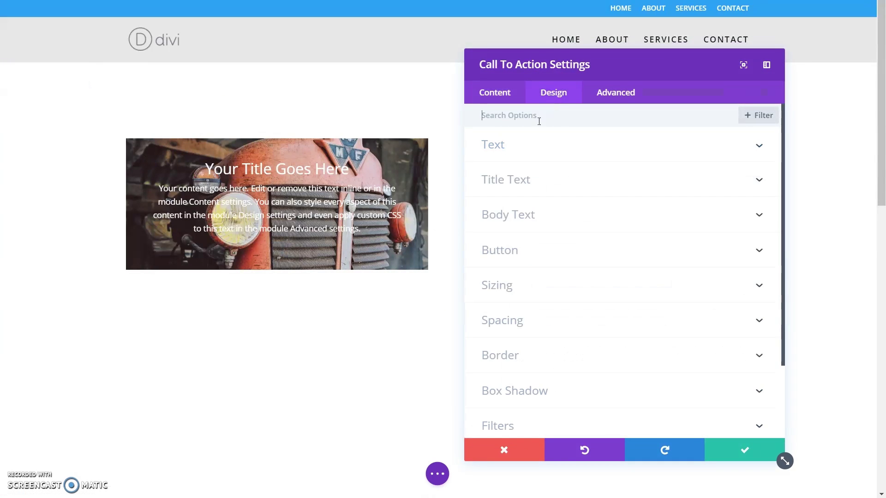
pyautogui.click(518, 175)
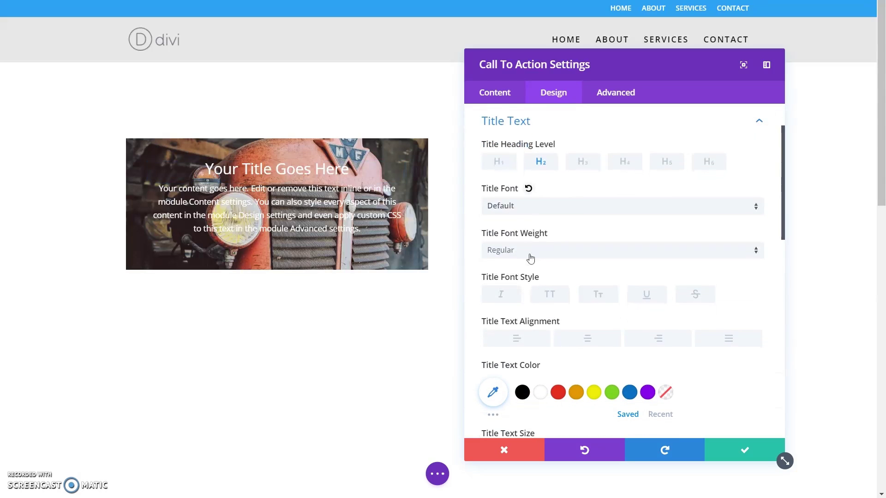
pyautogui.scroll(-3, 575, 309)
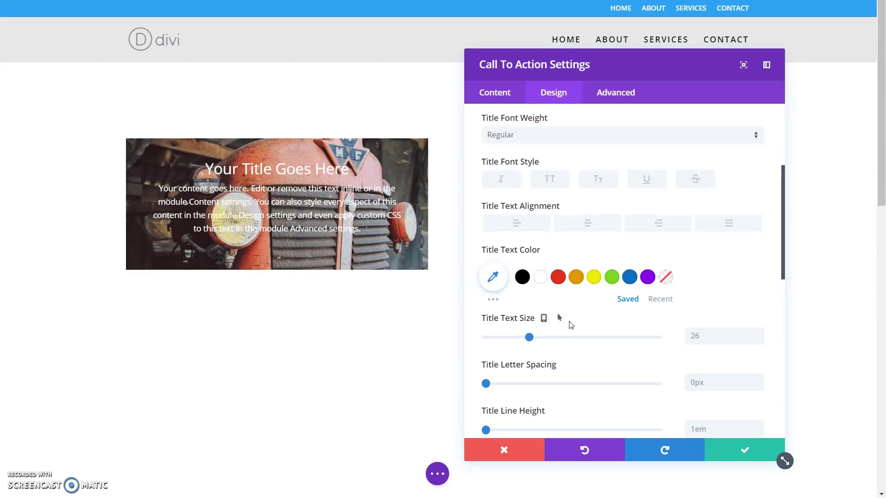
pyautogui.click(562, 318)
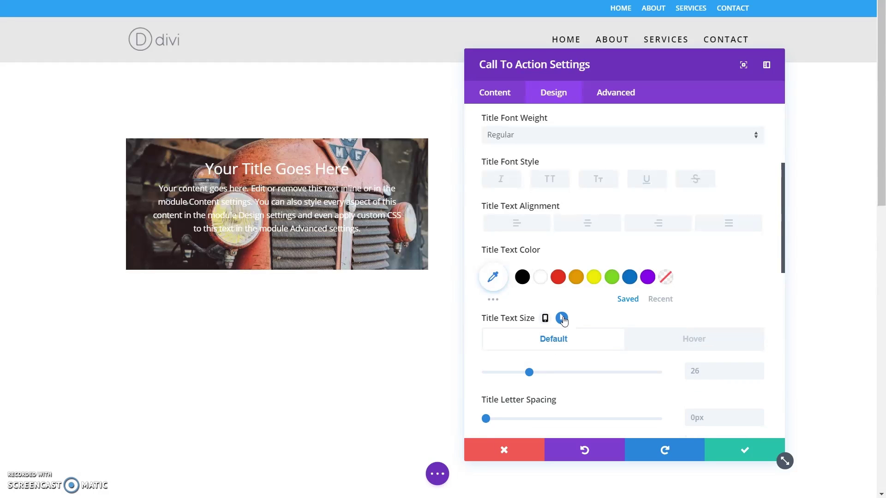
pyautogui.scroll(-3, 613, 329)
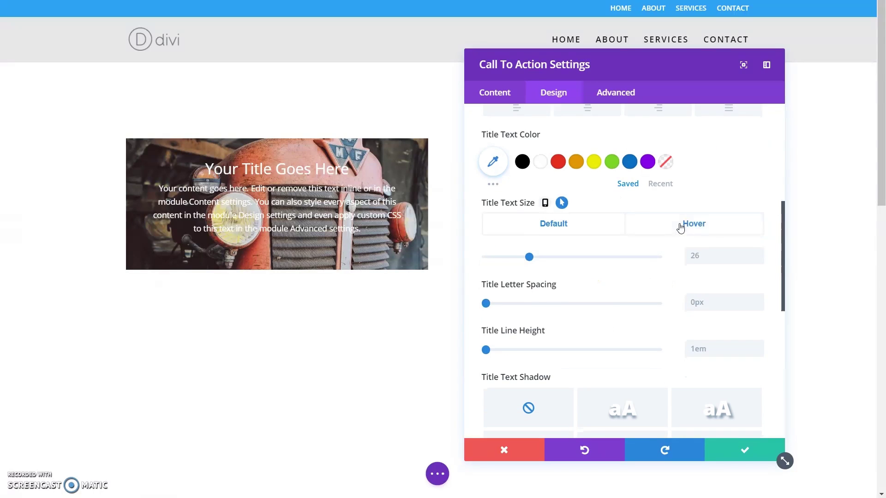
# Set the hover title text size to 32px
pyautogui.click(680, 227)
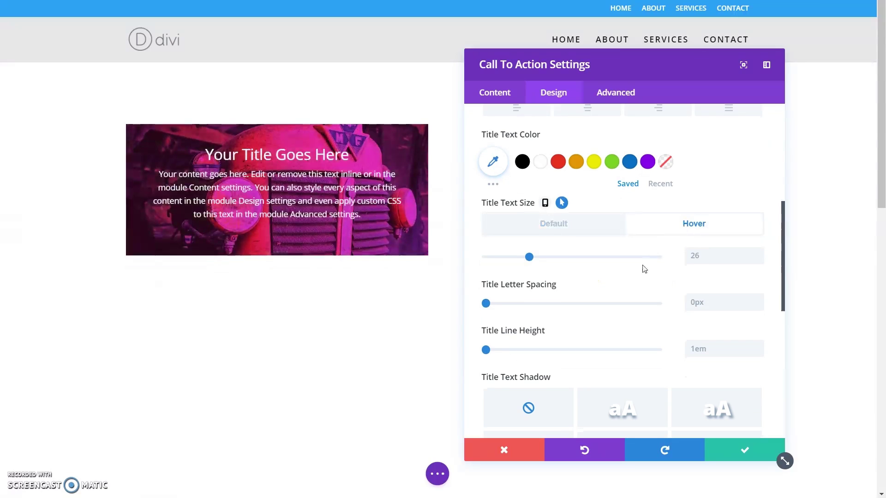
pyautogui.click(758, 253)
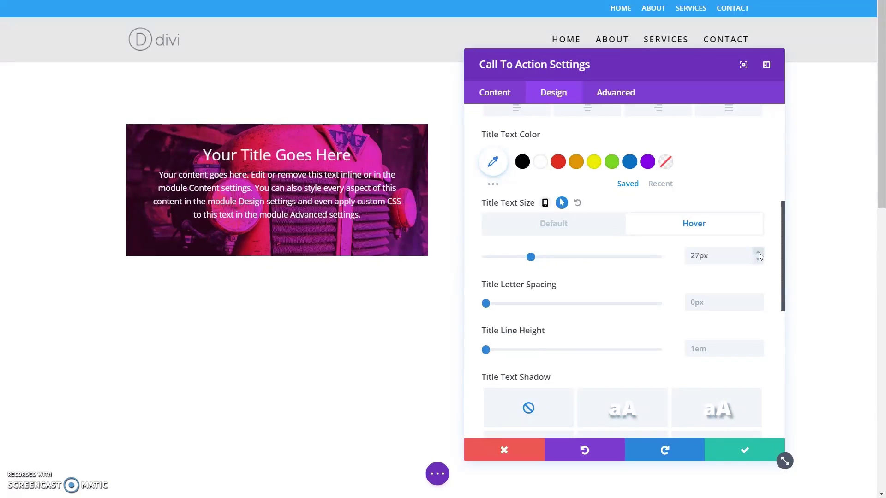
pyautogui.click(758, 253)
pyautogui.click(758, 253)
pyautogui.click(758, 253)
pyautogui.click(758, 252)
pyautogui.click(757, 250)
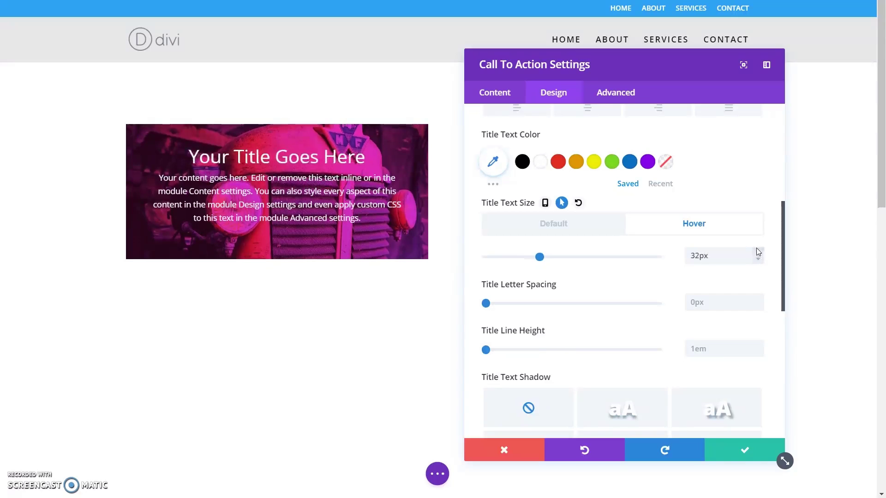
# Compare the title text size between the default and hover states
pyautogui.click(560, 224)
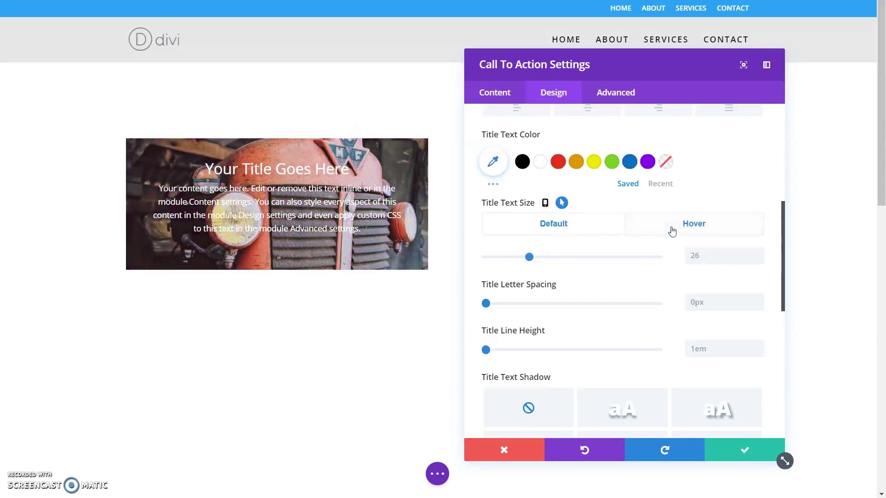
pyautogui.click(666, 230)
pyautogui.click(567, 230)
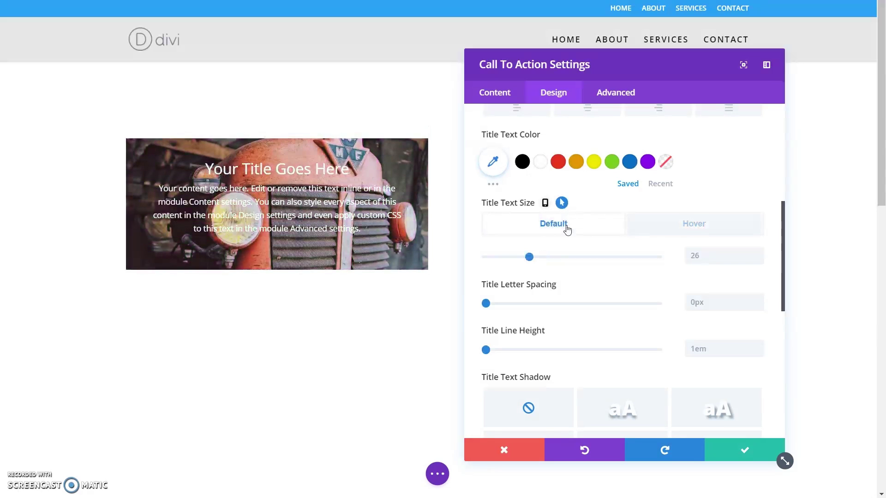
pyautogui.click(679, 226)
pyautogui.click(568, 233)
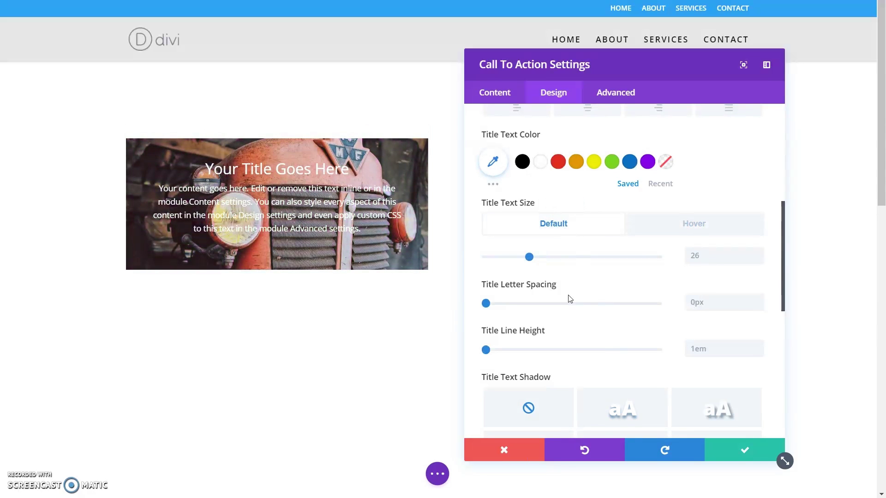
# Enable hover options for the title text color, set the hover color to yellow, and apply the module settings
pyautogui.scroll(2, 585, 208)
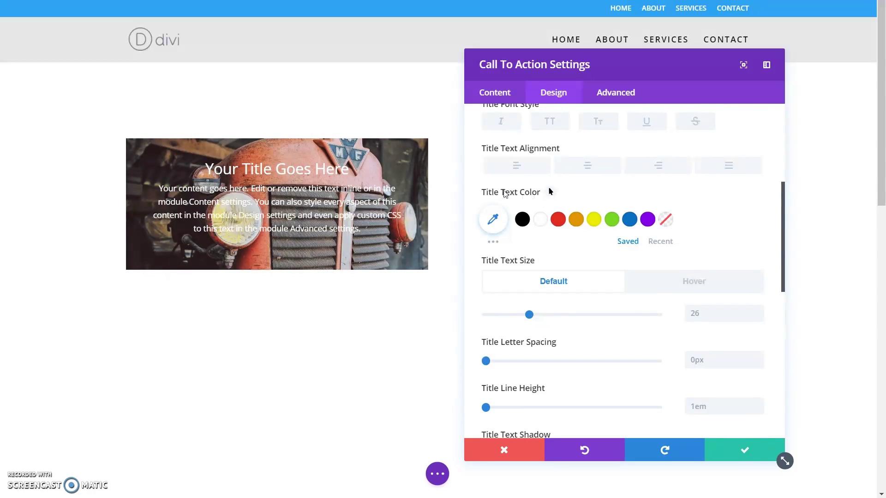
pyautogui.click(550, 193)
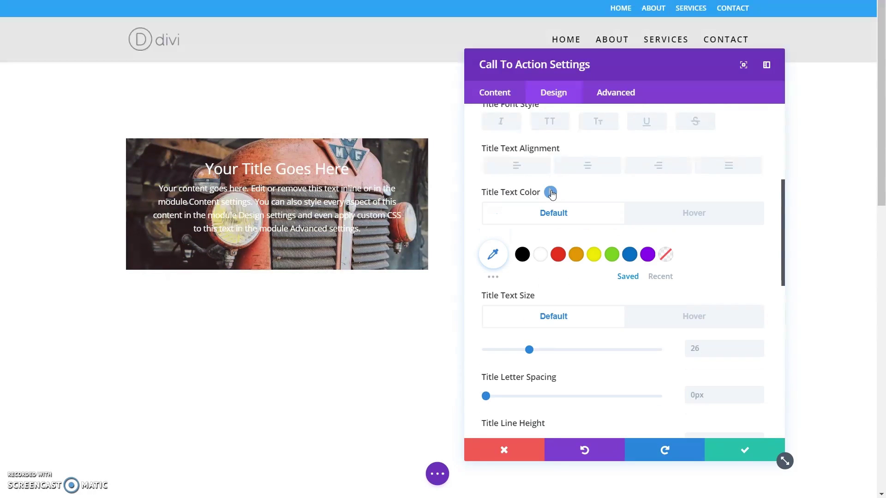
pyautogui.click(660, 215)
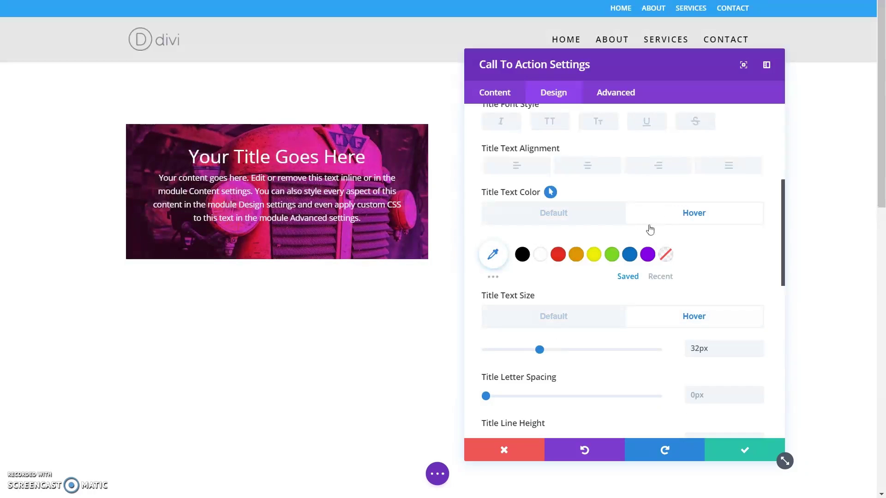
pyautogui.click(594, 256)
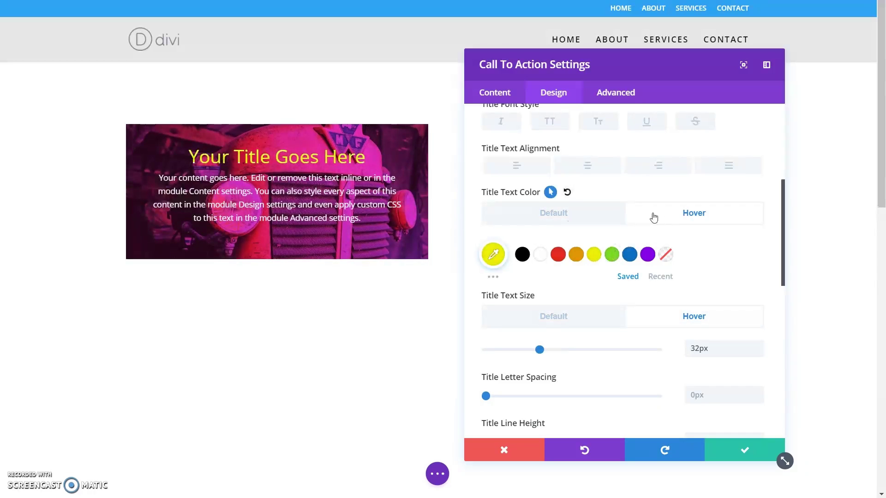
pyautogui.click(738, 454)
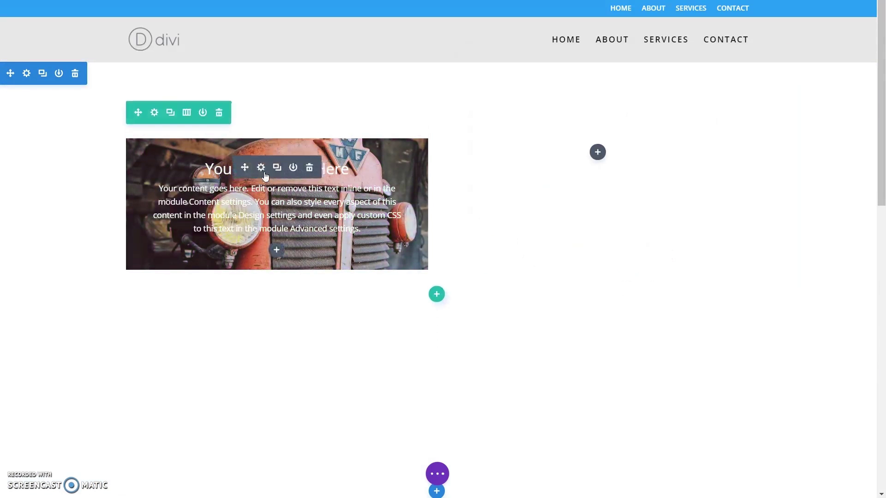
# Reopen the Call To Action's title text settings and set the title font to Poppins with Bold weight
pyautogui.click(261, 168)
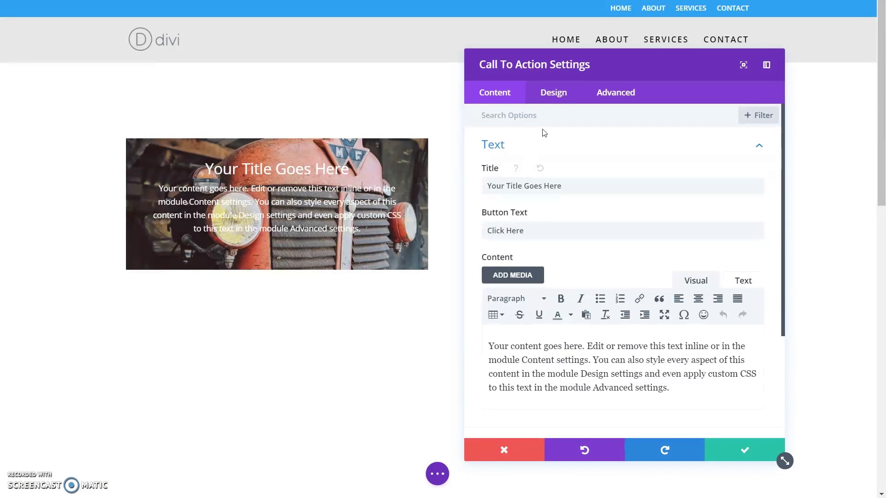
pyautogui.click(546, 97)
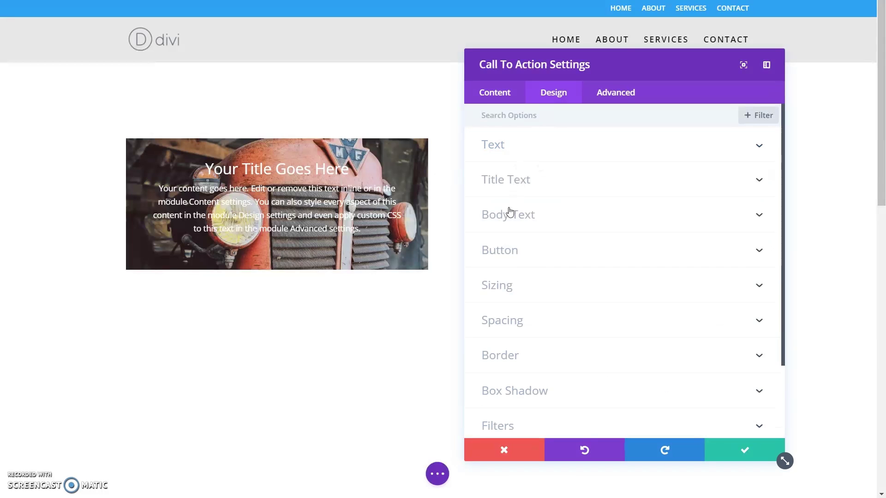
pyautogui.click(512, 180)
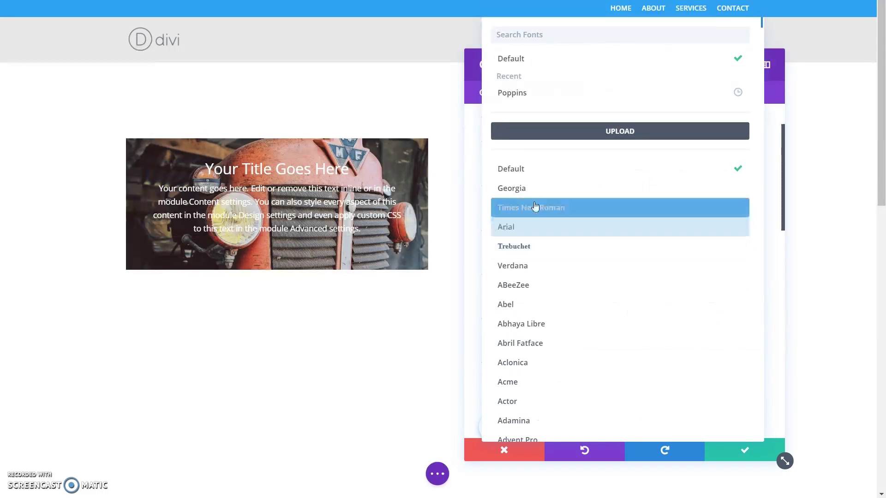
pyautogui.click(533, 94)
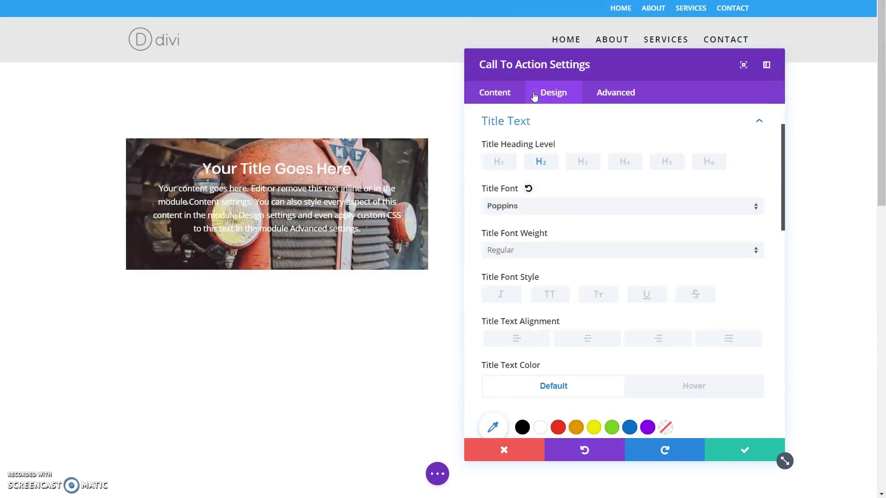
pyautogui.click(523, 251)
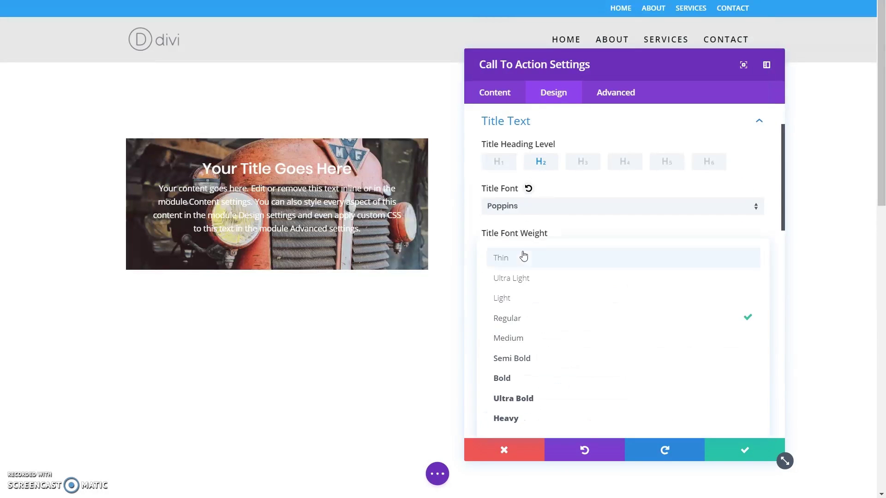
pyautogui.click(531, 383)
# Preview the restyled title in its hover state and apply the Call To Action settings
pyautogui.scroll(-3, 626, 329)
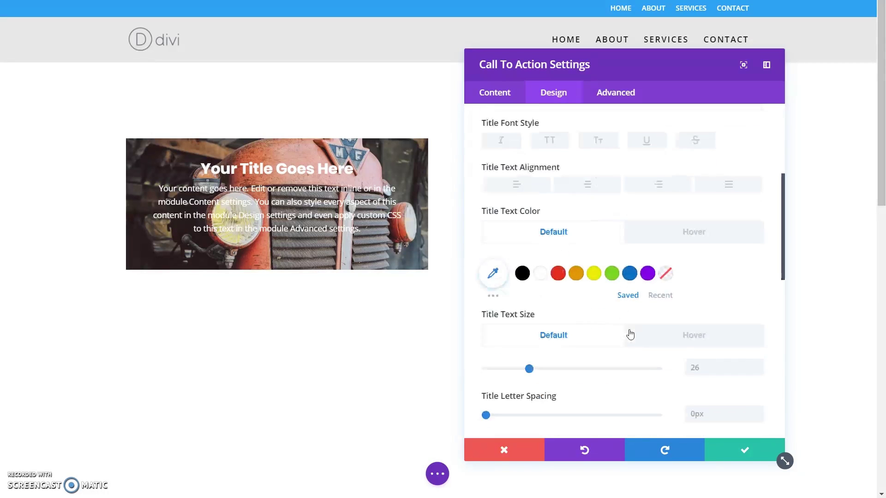
pyautogui.scroll(-1, 630, 334)
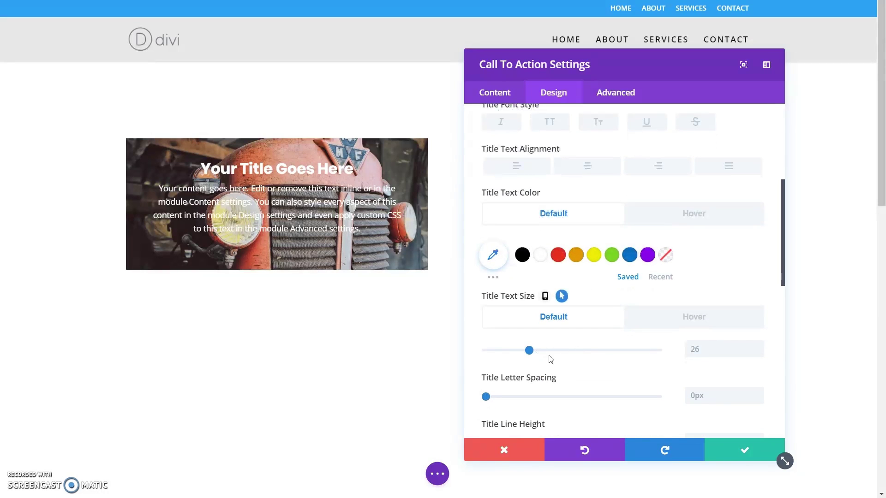
pyautogui.click(674, 317)
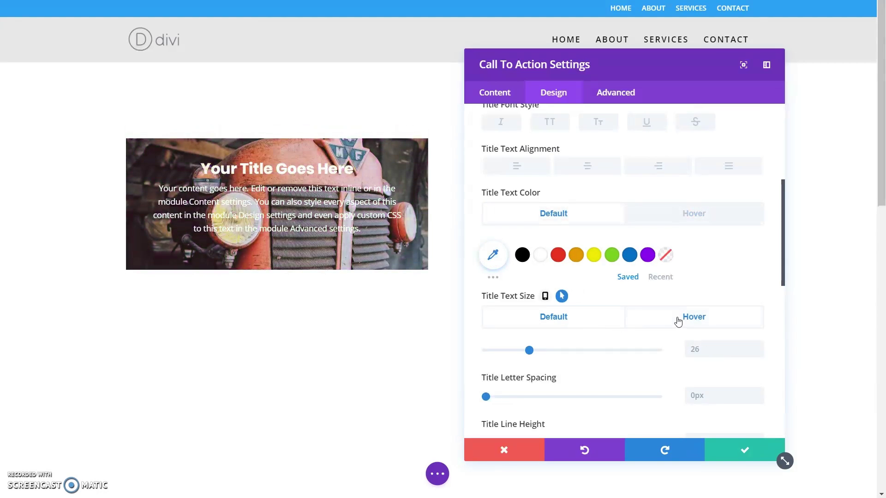
pyautogui.click(677, 321)
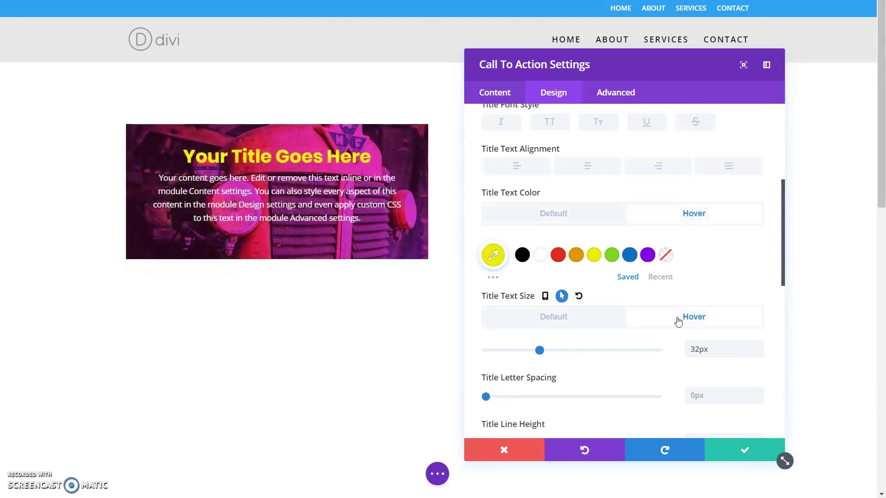
pyautogui.click(735, 449)
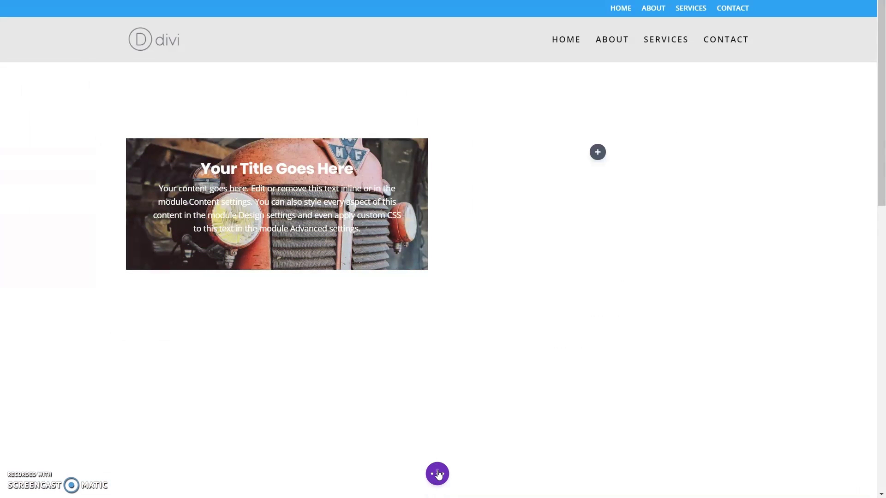
# Save the page with the restyled Call To Action title and reload it
pyautogui.click(438, 474)
pyautogui.click(847, 473)
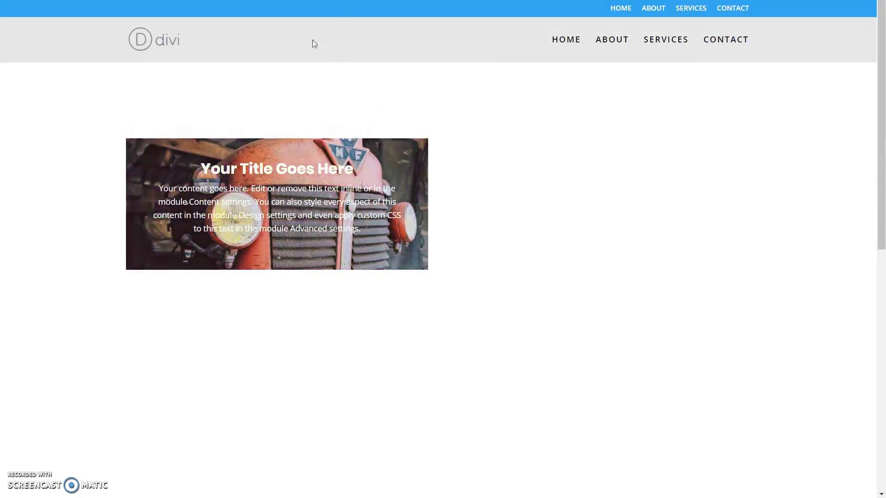
pyautogui.press('F5')
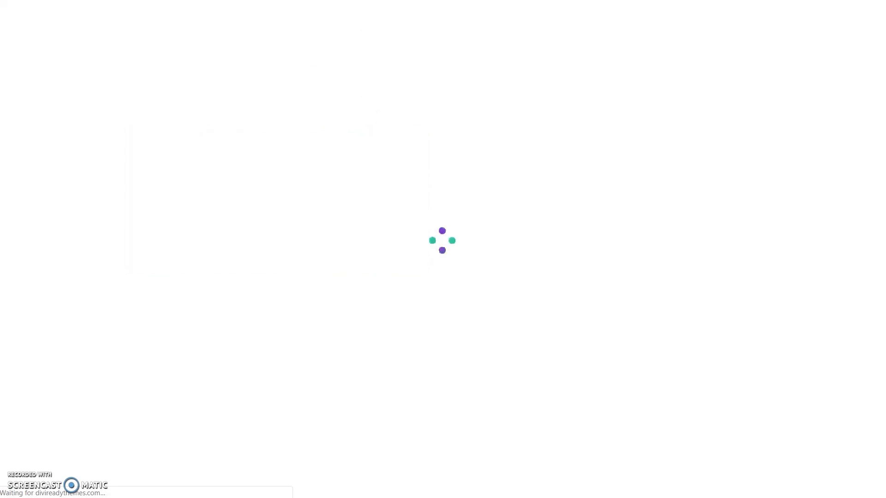
# Open the Call To Action's body text design settings and enable hover options for the body text color
pyautogui.moveTo(260, 163)
pyautogui.click(261, 169)
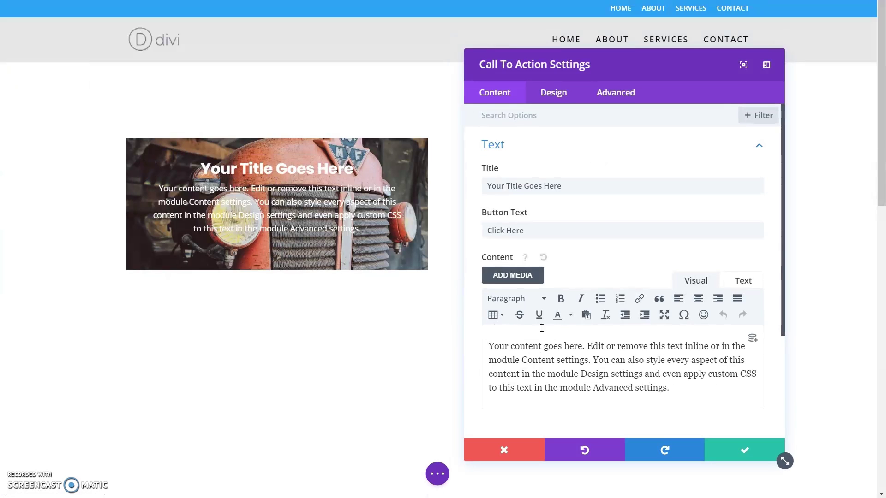
pyautogui.scroll(-3, 637, 323)
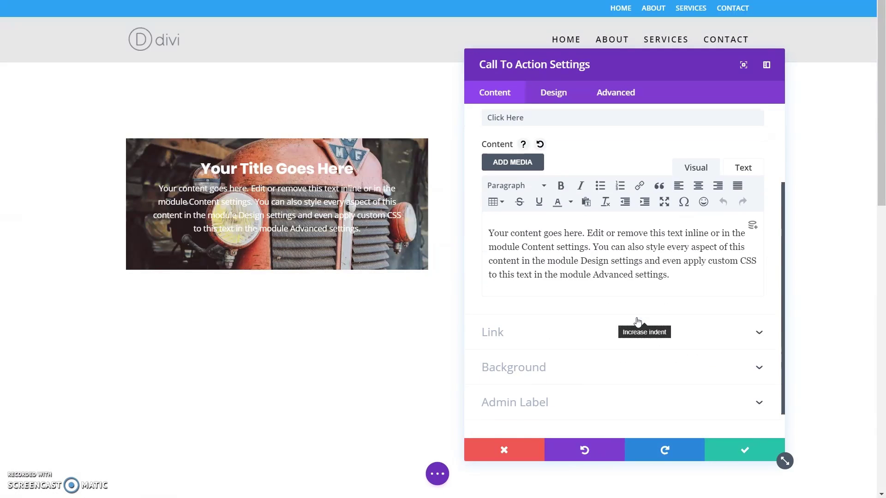
pyautogui.scroll(1, 629, 305)
pyautogui.scroll(2, 627, 306)
pyautogui.scroll(-3, 619, 302)
pyautogui.scroll(3, 609, 277)
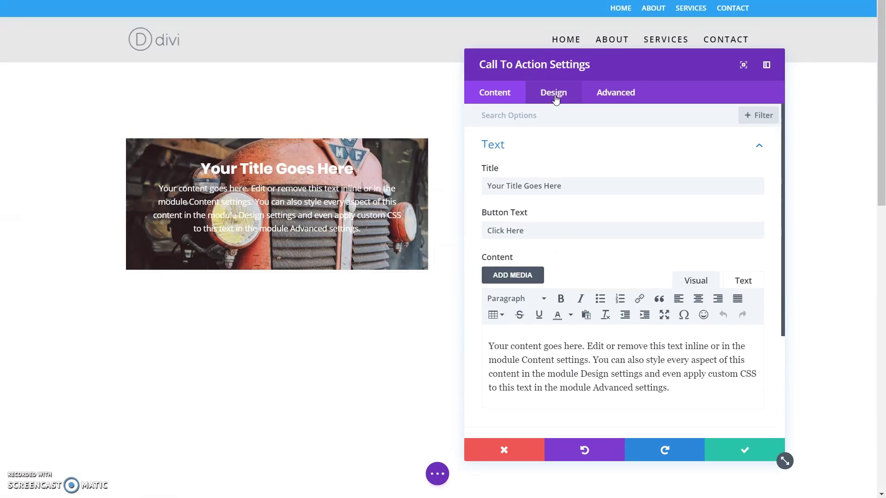
pyautogui.click(556, 99)
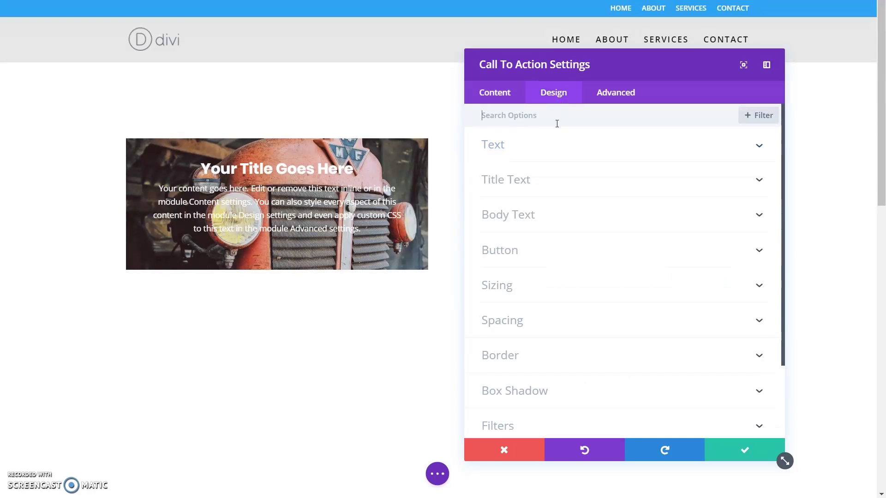
pyautogui.click(508, 222)
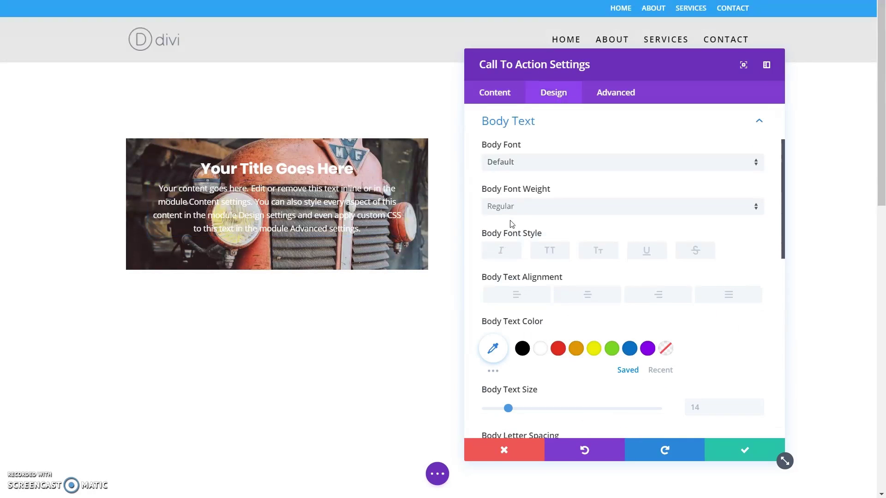
pyautogui.scroll(-7, 579, 328)
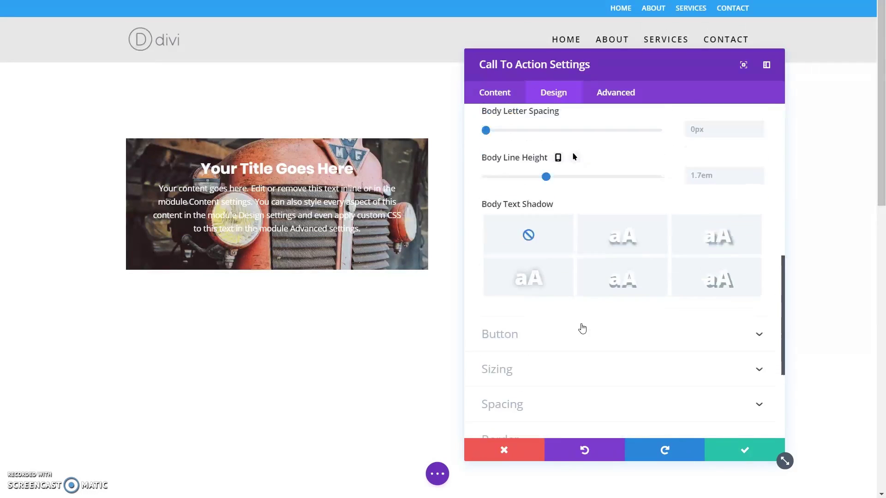
pyautogui.scroll(4, 587, 312)
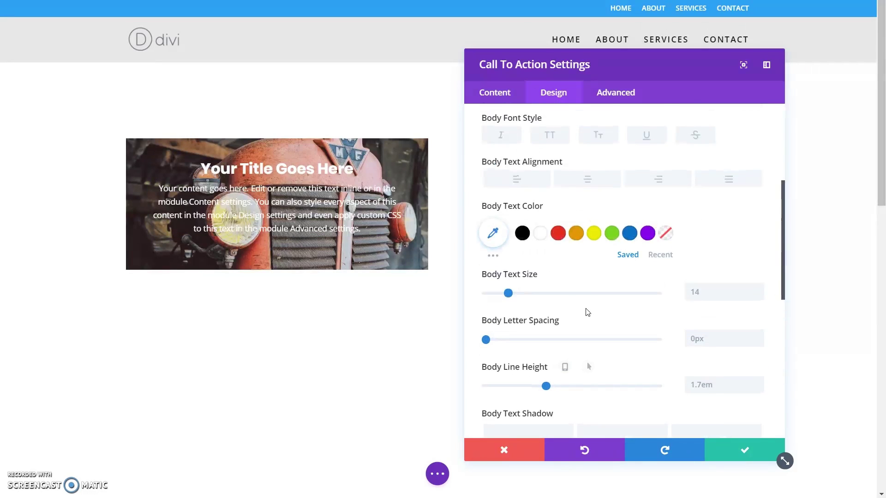
pyautogui.click(553, 207)
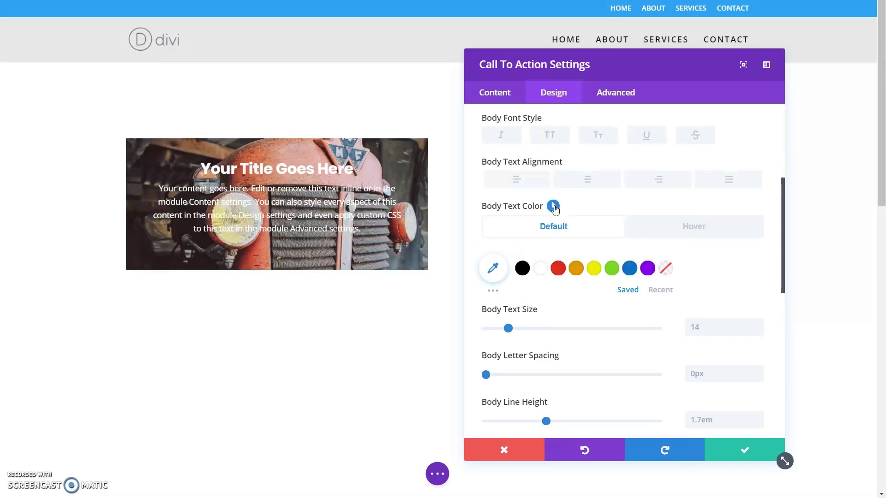
# Make the default body text color fully transparent, rgba(0,0,0,0)
pyautogui.click(683, 233)
pyautogui.click(585, 233)
pyautogui.click(494, 269)
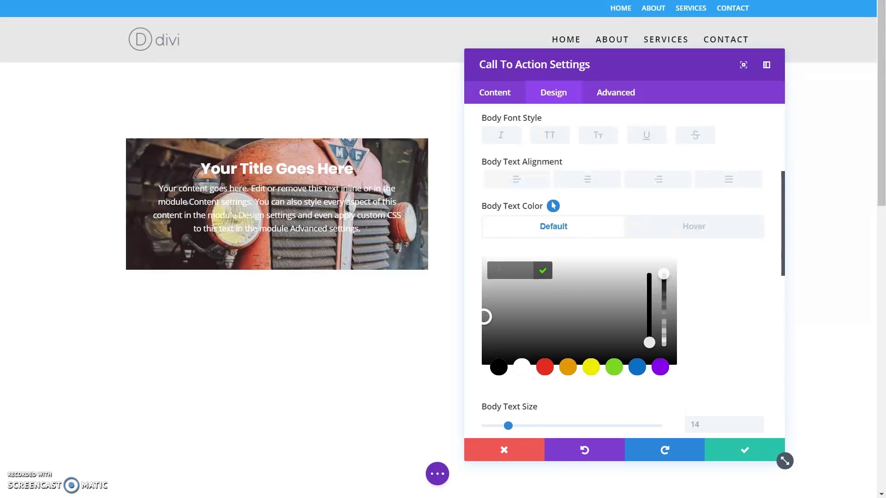
pyautogui.moveTo(663, 276); pyautogui.dragTo(669, 352)
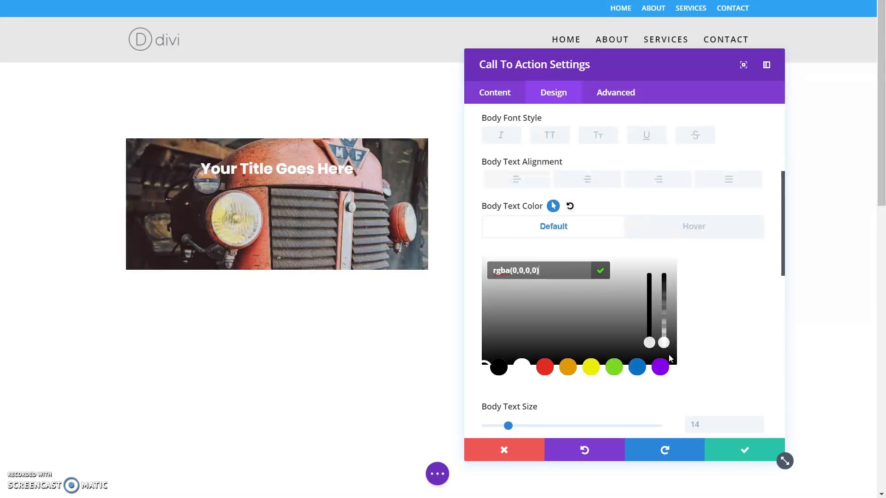
pyautogui.click(706, 336)
# Set the hover body text color to opaque white, #ffffff
pyautogui.click(697, 233)
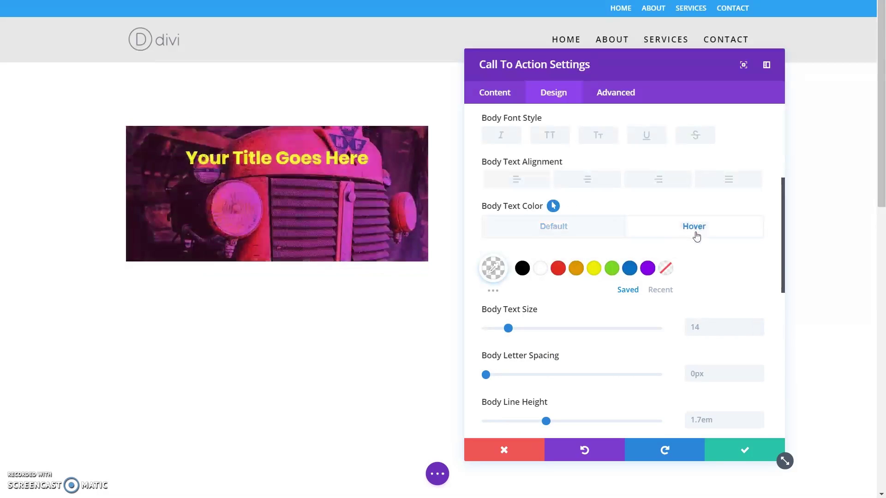
pyautogui.click(493, 269)
pyautogui.moveTo(660, 341); pyautogui.dragTo(659, 262)
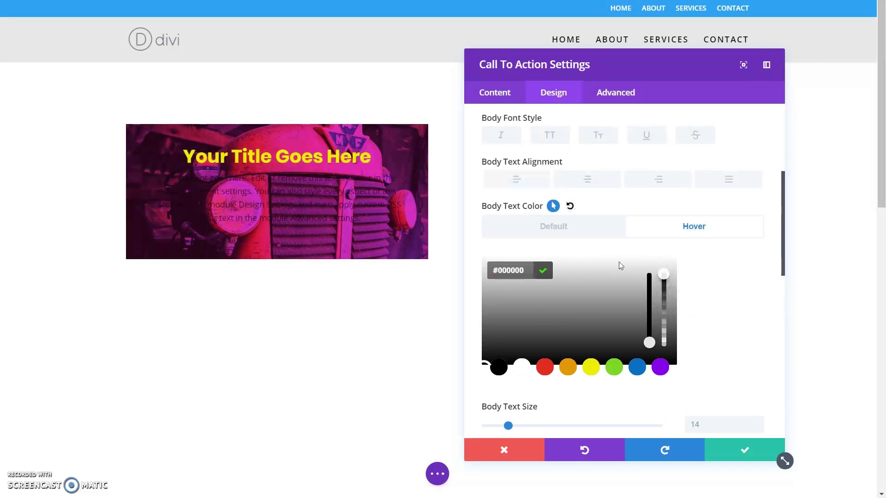
pyautogui.click(522, 368)
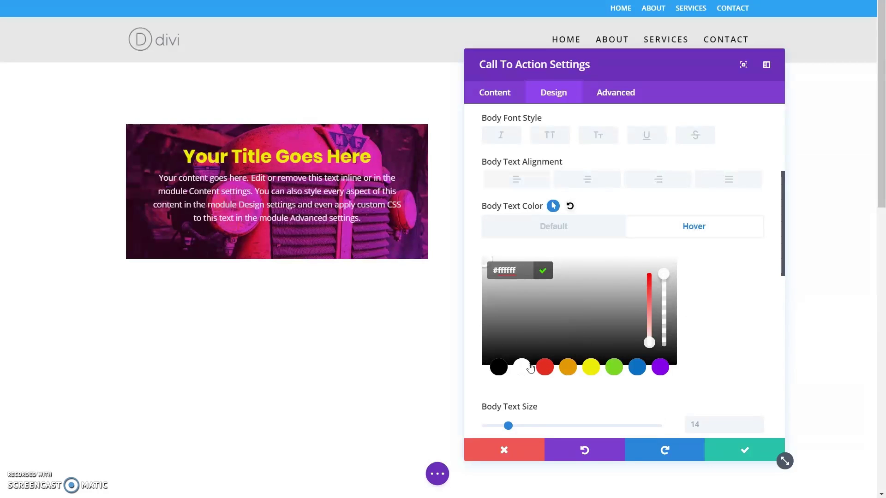
pyautogui.click(691, 342)
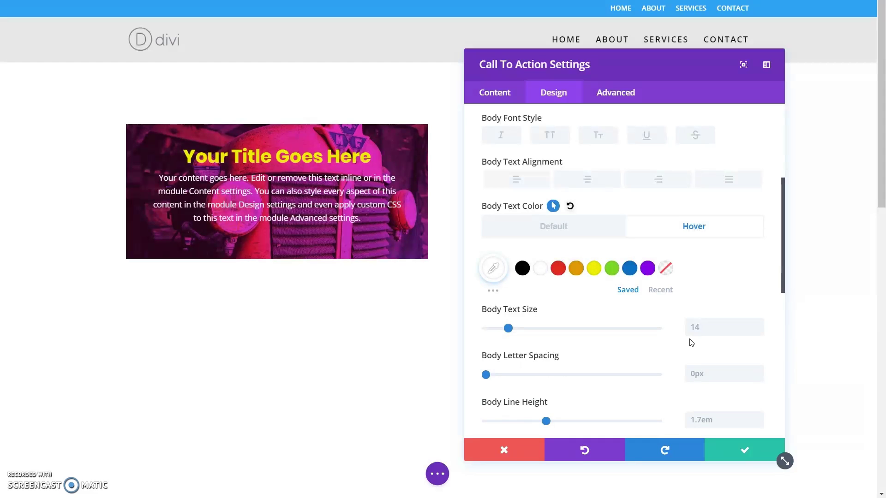
# Compare the body text in its default and hover states and apply the Call To Action settings
pyautogui.click(555, 229)
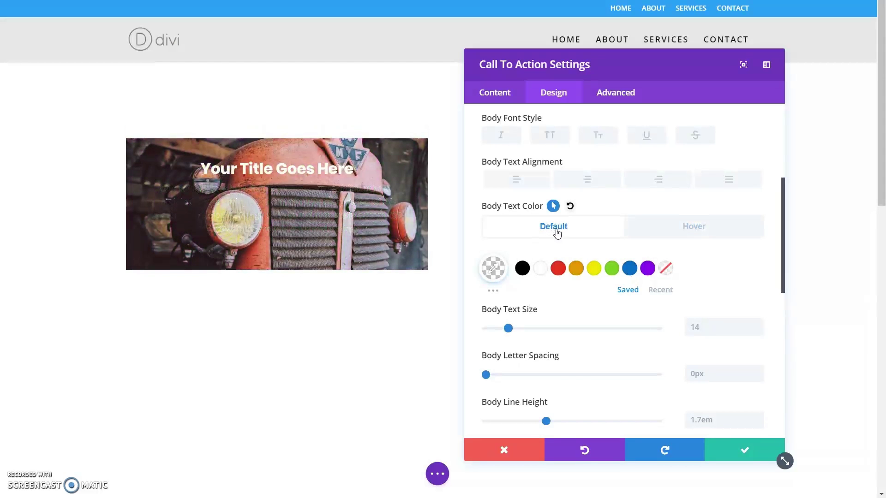
pyautogui.click(663, 232)
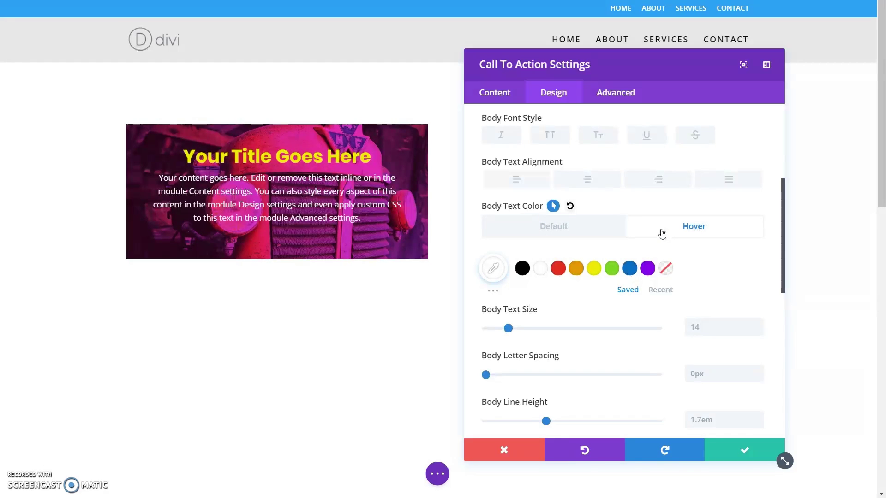
pyautogui.click(741, 455)
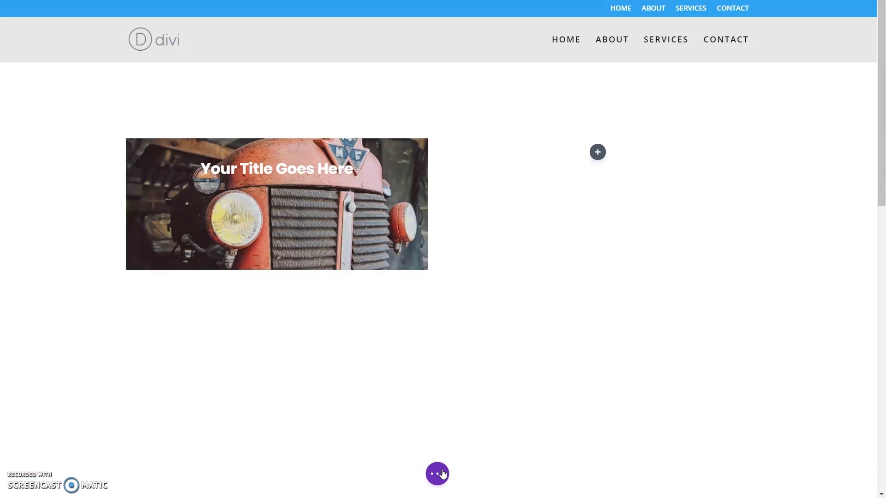
# Save the page with the new body text colors and reload it
pyautogui.click(437, 473)
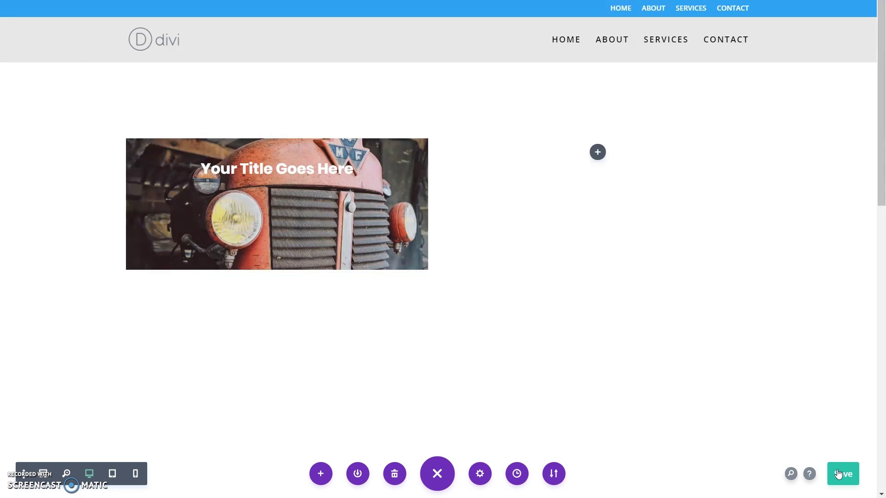
pyautogui.click(836, 472)
pyautogui.press('F5')
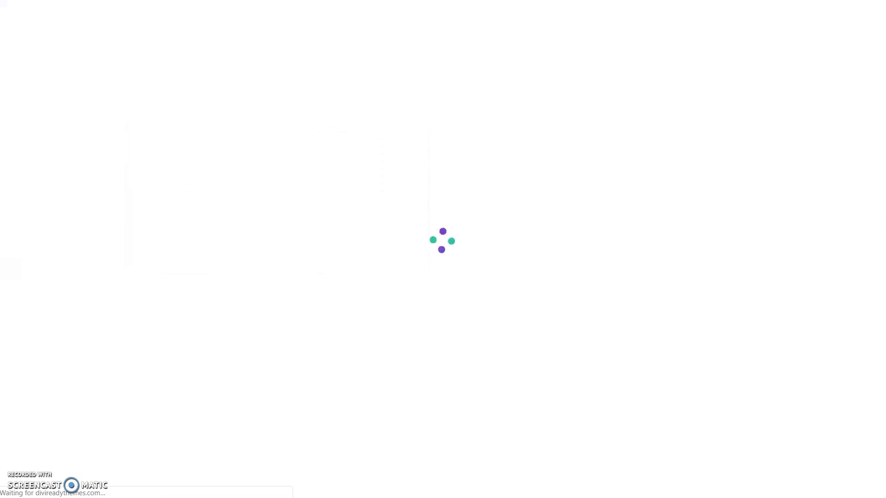
# Open the Call To Action's border design settings and choose the bottom border for styling
pyautogui.moveTo(269, 164)
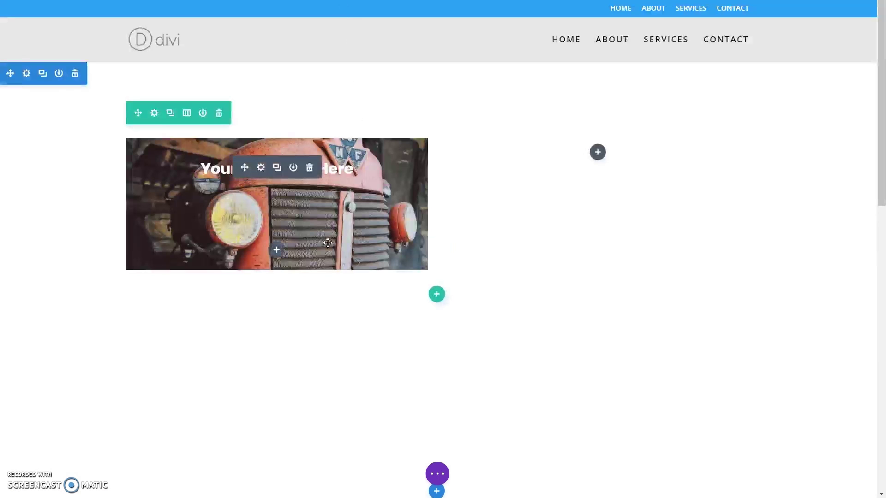
pyautogui.click(260, 167)
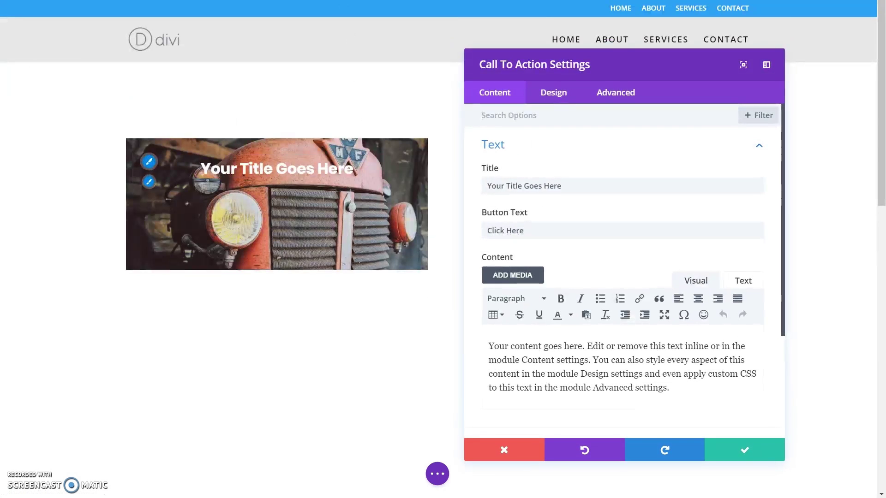
pyautogui.click(553, 97)
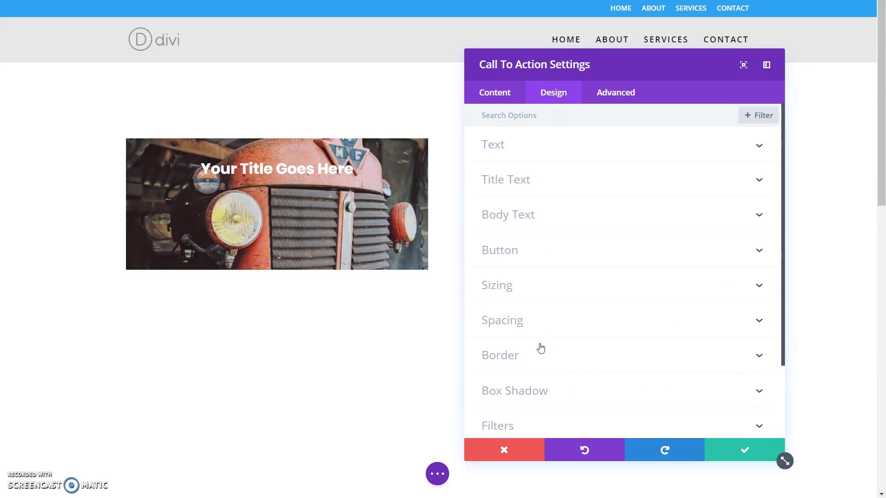
pyautogui.click(542, 360)
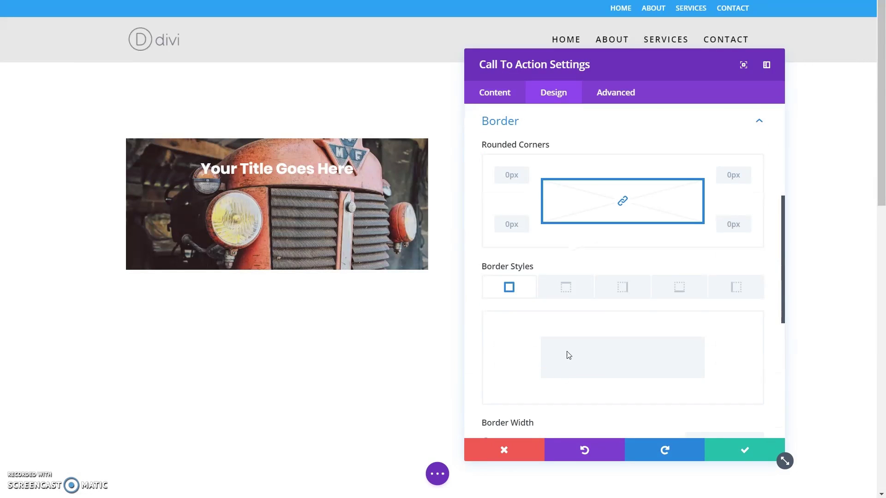
pyautogui.scroll(-5, 562, 338)
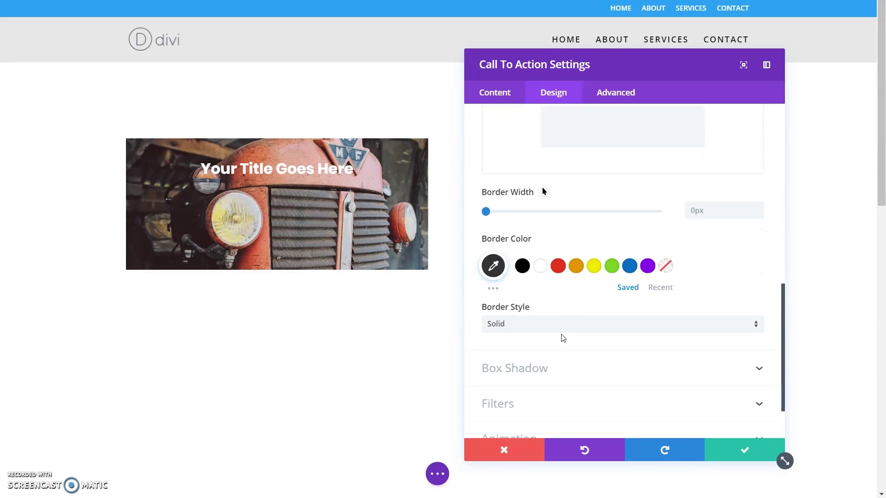
pyautogui.scroll(3, 556, 332)
pyautogui.scroll(-1, 554, 328)
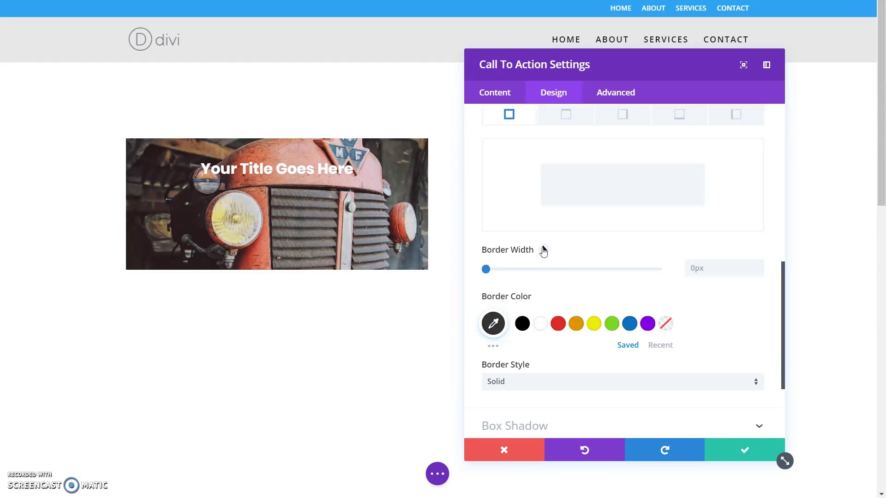
pyautogui.scroll(2, 587, 253)
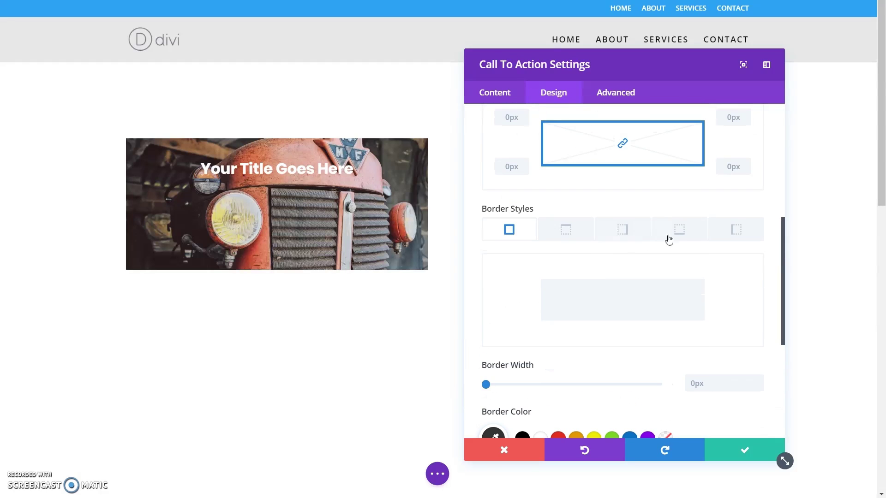
pyautogui.click(679, 230)
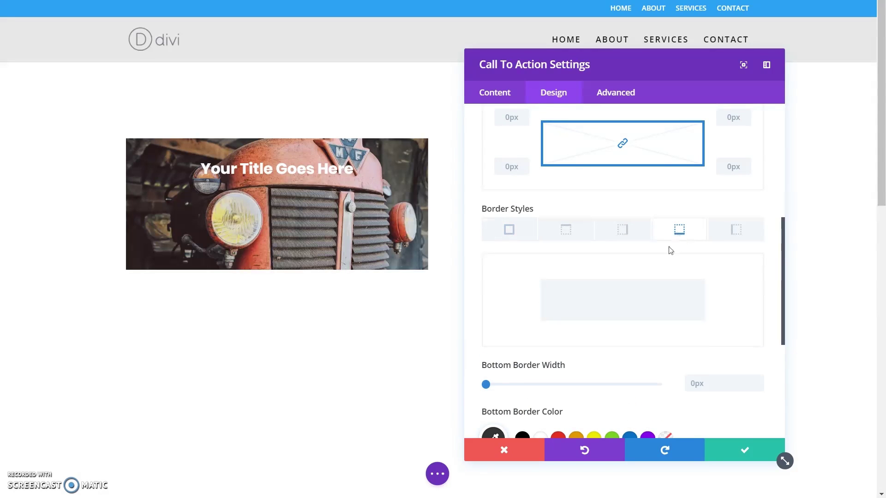
pyautogui.scroll(-3, 573, 360)
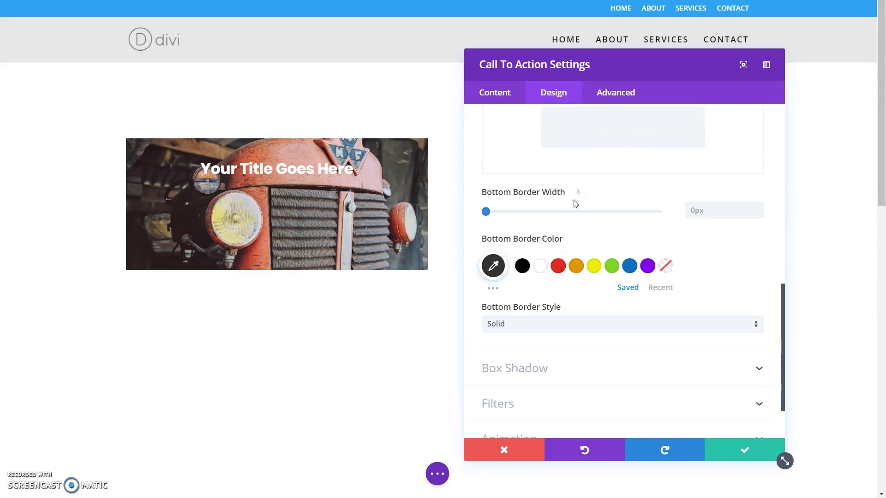
# Enable hover options for the bottom border width, set the hover width to 10px, and color the bottom border yellow
pyautogui.click(576, 193)
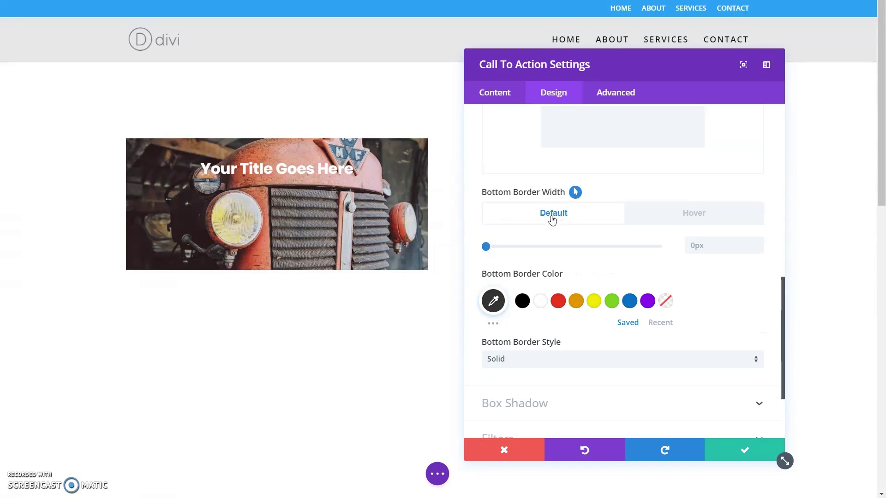
pyautogui.click(670, 217)
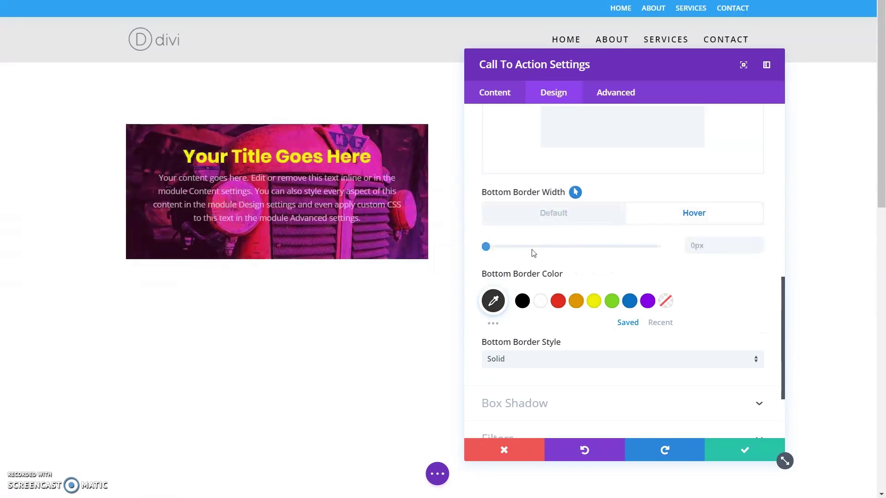
pyautogui.moveTo(486, 247); pyautogui.dragTo(521, 250)
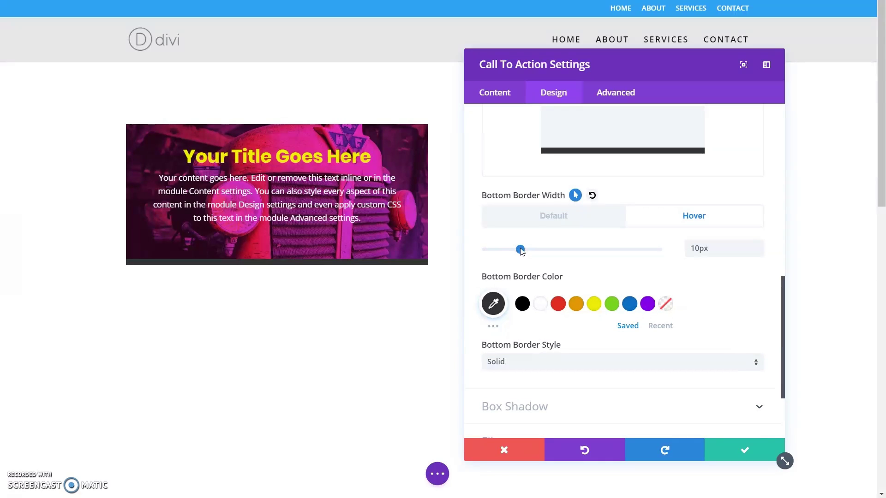
pyautogui.click(646, 306)
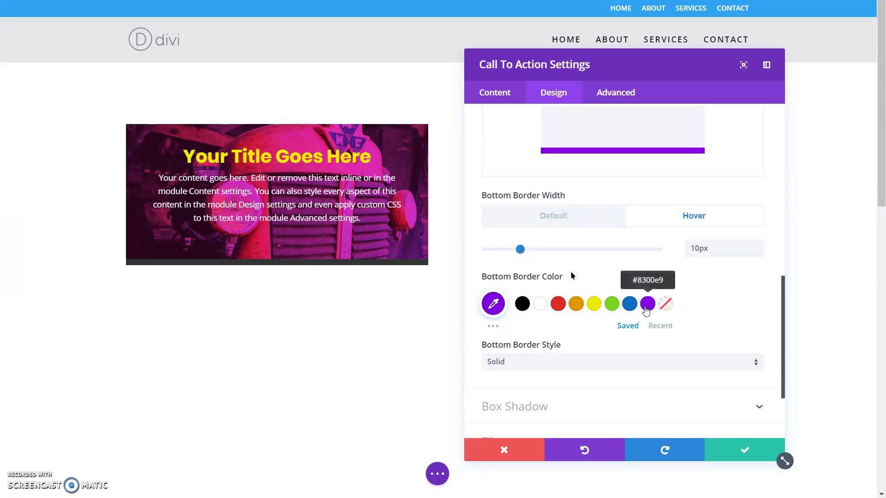
pyautogui.click(591, 305)
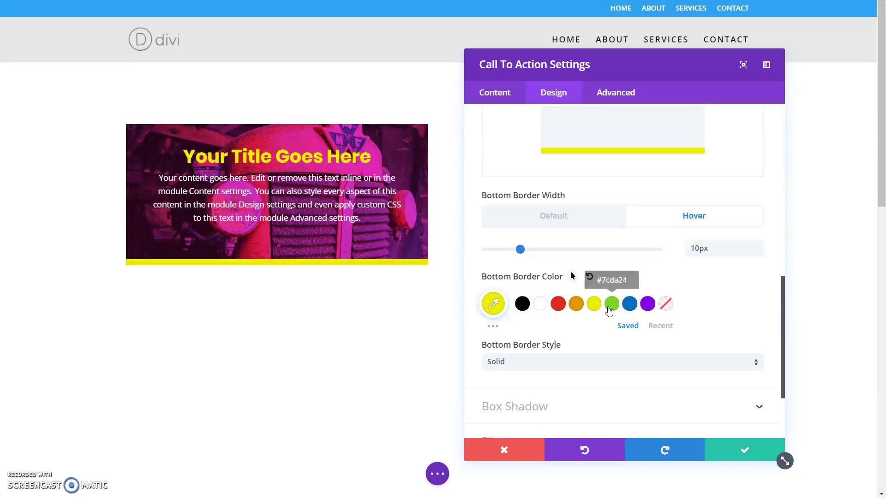
# Set the bottom border's hover color to the custom magenta #ff00d4 and apply the Call To Action settings
pyautogui.click(612, 309)
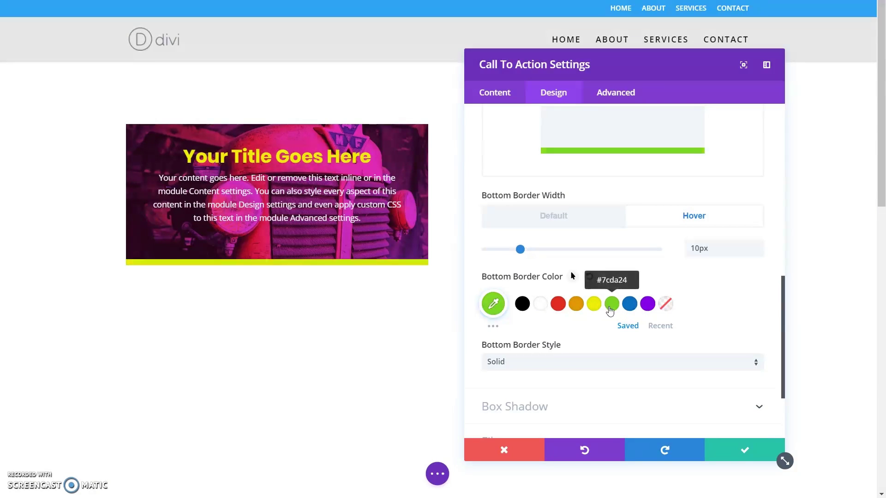
pyautogui.click(646, 309)
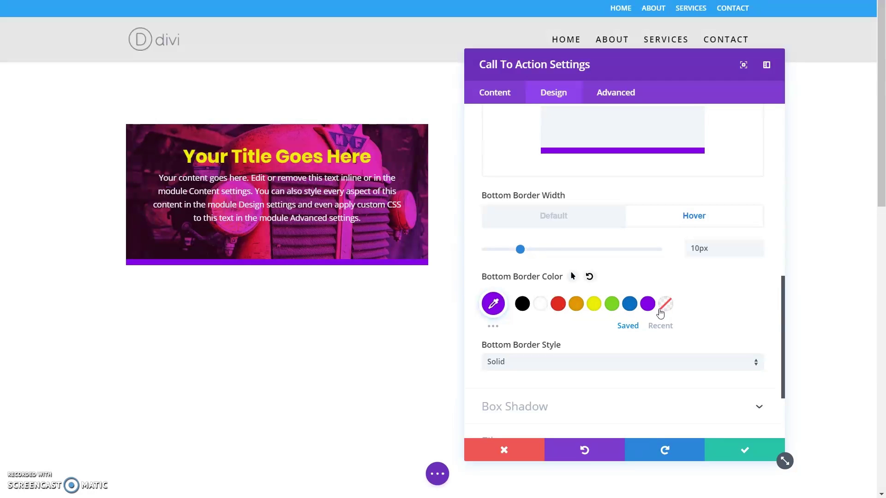
pyautogui.click(496, 301)
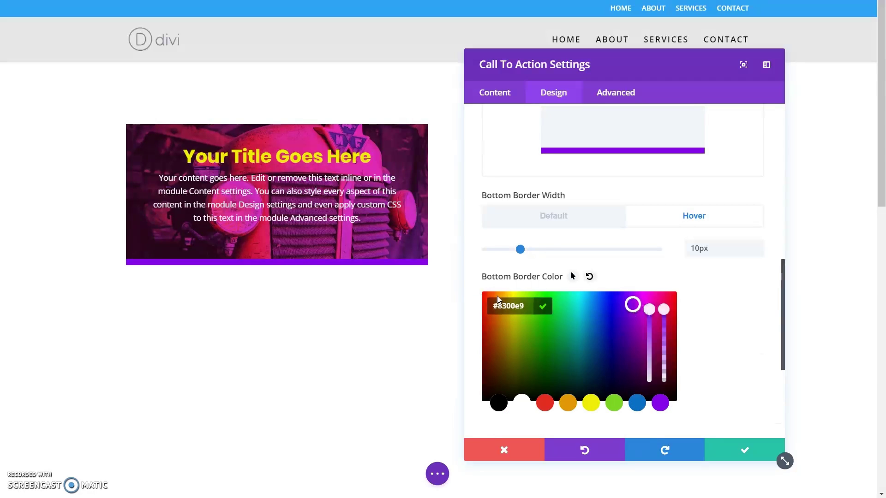
pyautogui.click(647, 295)
pyautogui.moveTo(646, 283); pyautogui.dragTo(652, 283)
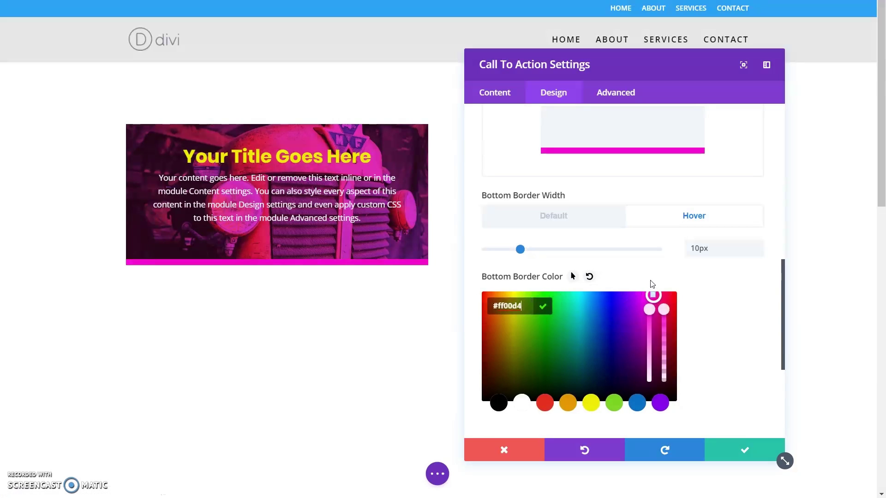
pyautogui.click(652, 284)
pyautogui.click(728, 457)
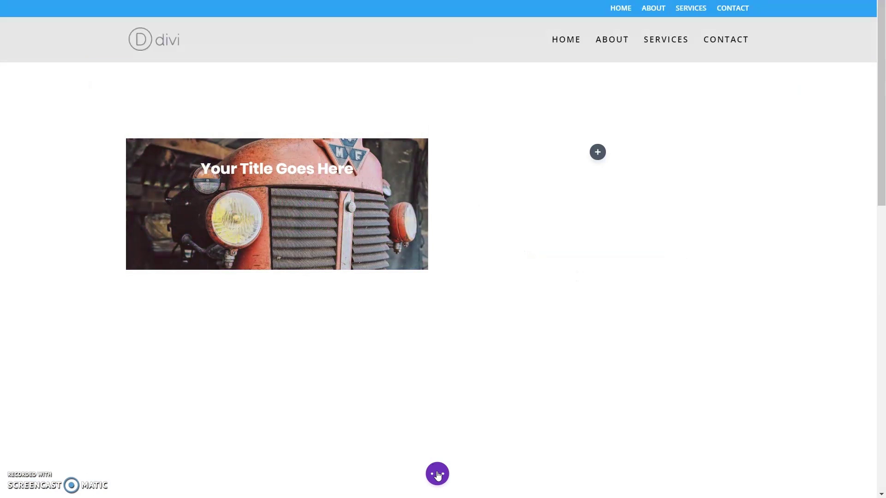
# Save the page with the magenta bottom border and reload it
pyautogui.click(439, 478)
pyautogui.click(847, 474)
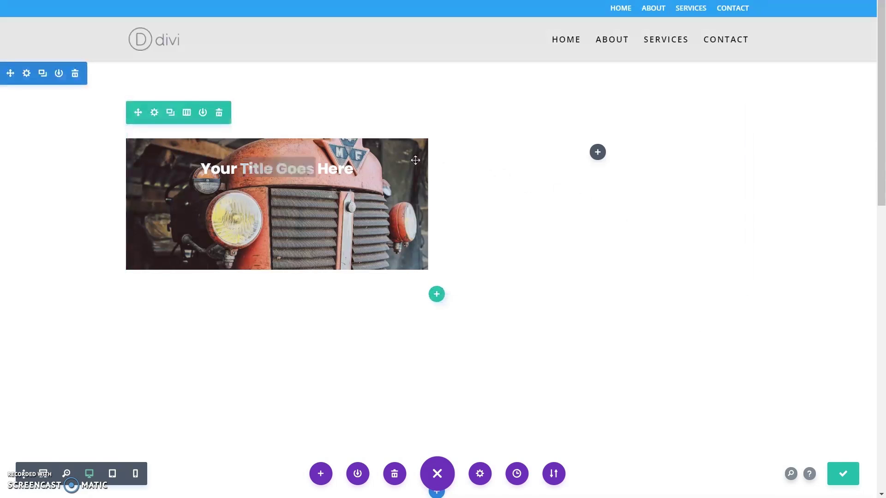
pyautogui.press('F5')
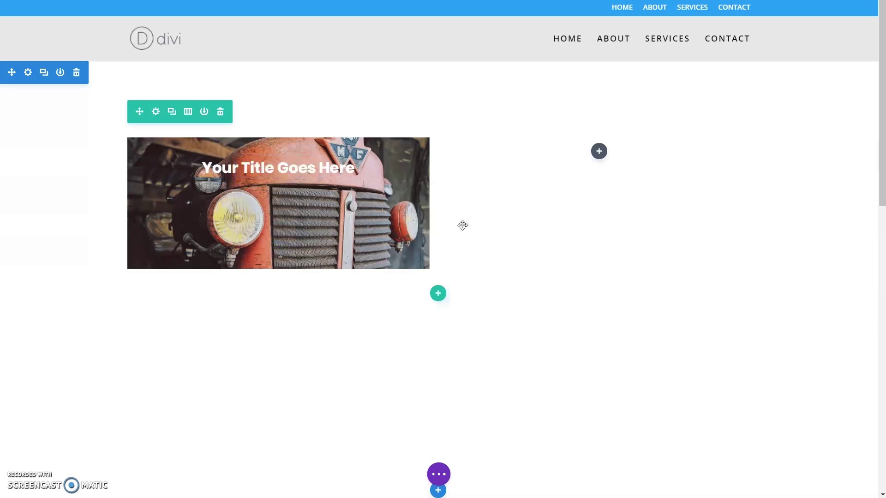
# Give the Call To Action the soft bottom-edge box shadow preset and set its vertical position to 29px
pyautogui.click(267, 168)
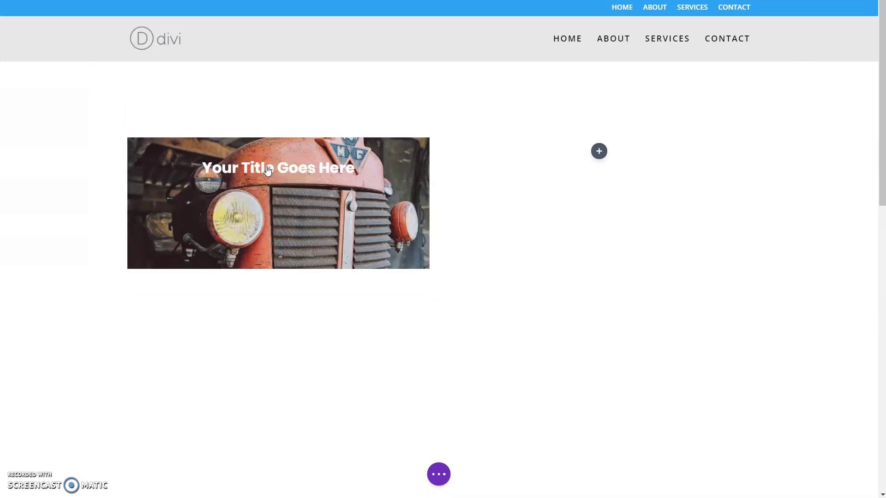
pyautogui.click(555, 95)
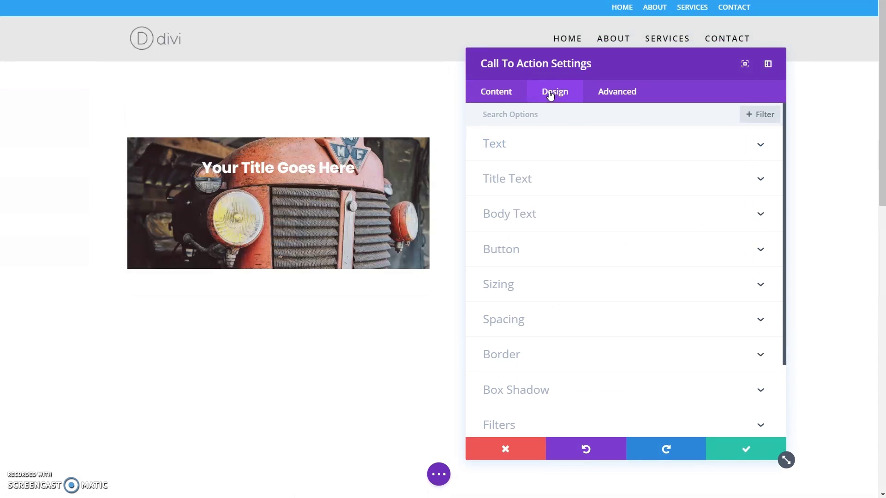
pyautogui.scroll(-2, 589, 379)
pyautogui.click(570, 305)
pyautogui.scroll(-2, 574, 309)
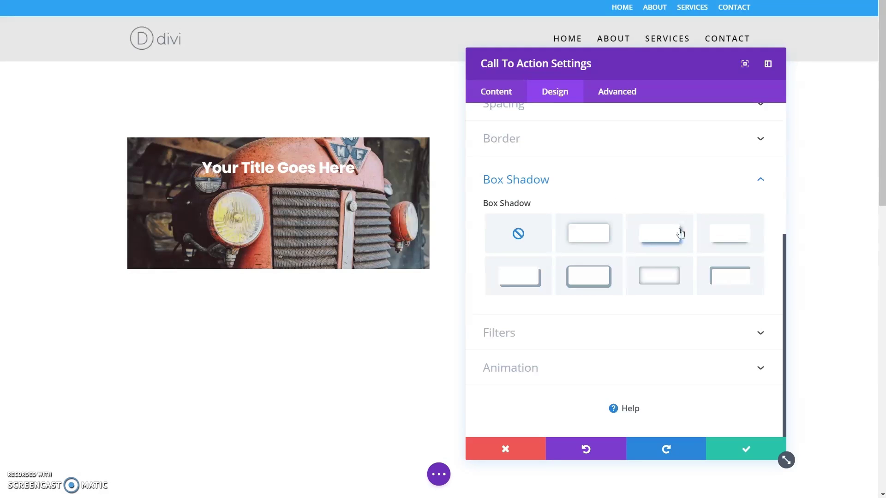
pyautogui.click(729, 240)
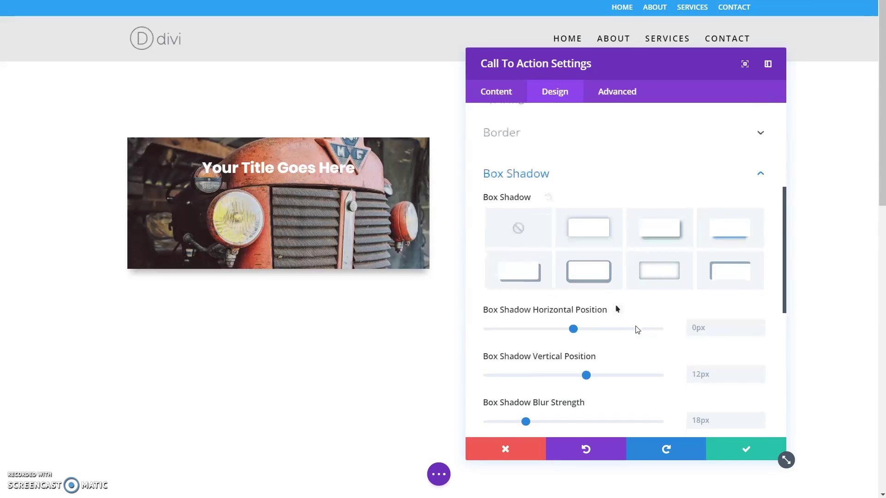
pyautogui.scroll(-2, 637, 330)
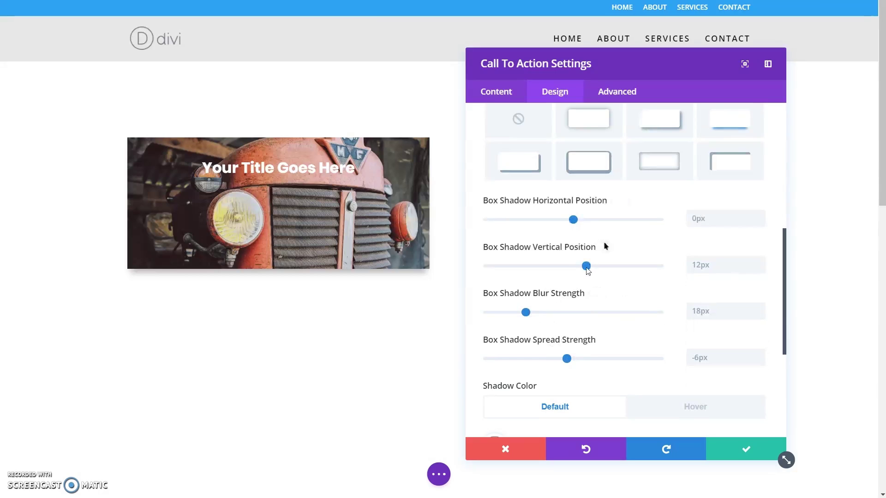
pyautogui.moveTo(587, 266); pyautogui.dragTo(610, 271)
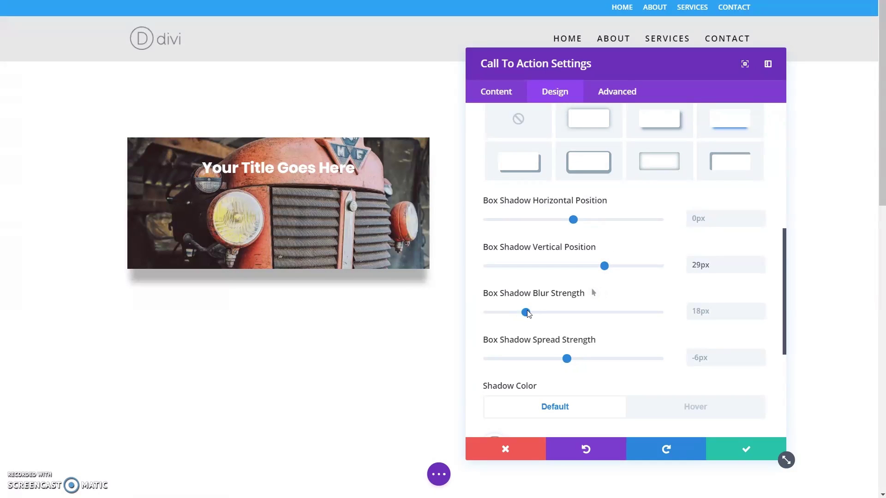
# With hover options enabled for the shadow color, set the default color to rgba(0,0,0,0) and check the hover state
pyautogui.scroll(-5, 540, 350)
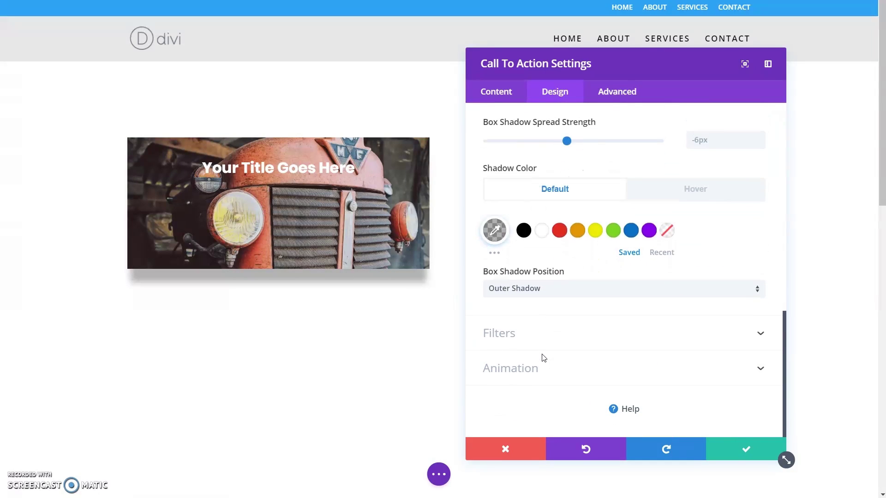
pyautogui.scroll(6, 543, 358)
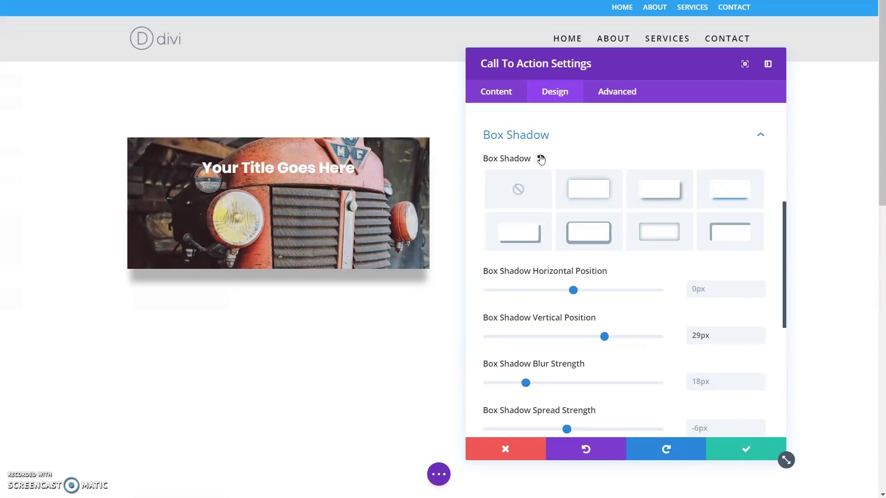
pyautogui.scroll(-5, 557, 169)
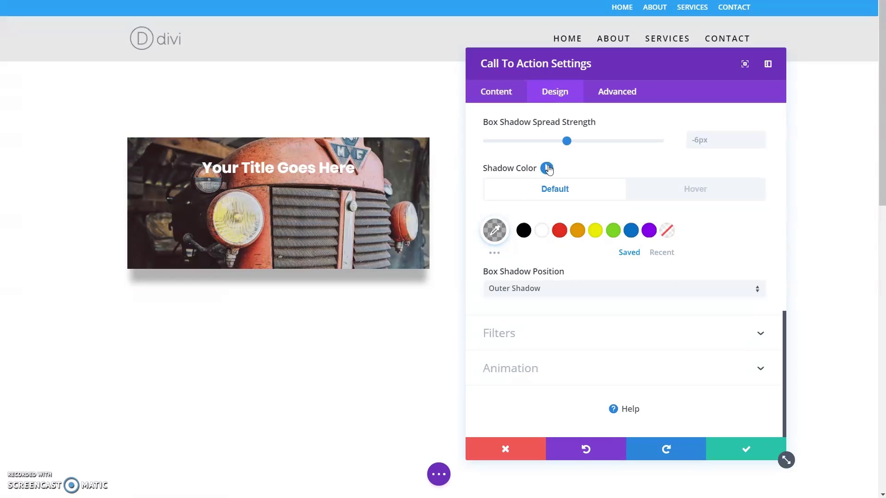
pyautogui.click(547, 169)
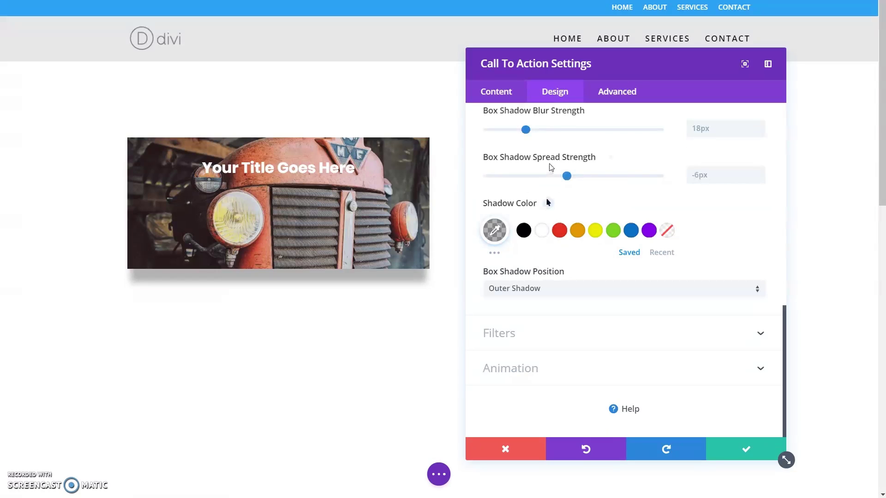
pyautogui.click(546, 204)
pyautogui.click(494, 232)
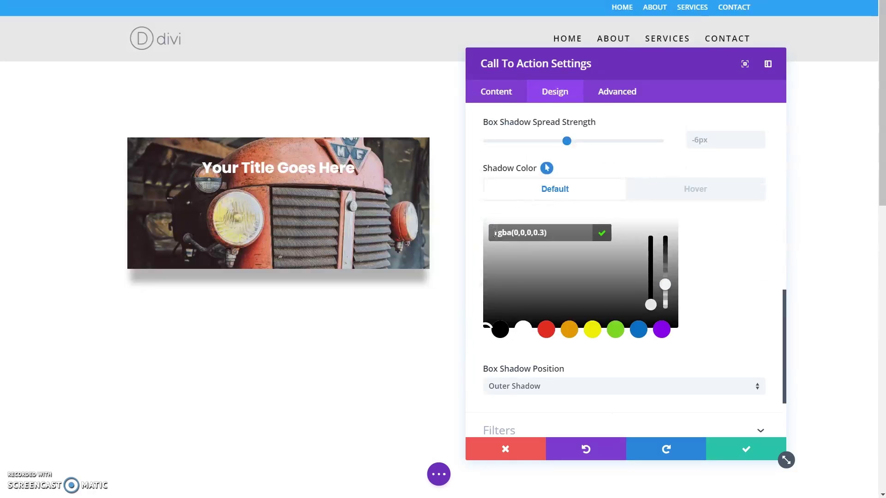
pyautogui.moveTo(661, 286); pyautogui.dragTo(668, 304)
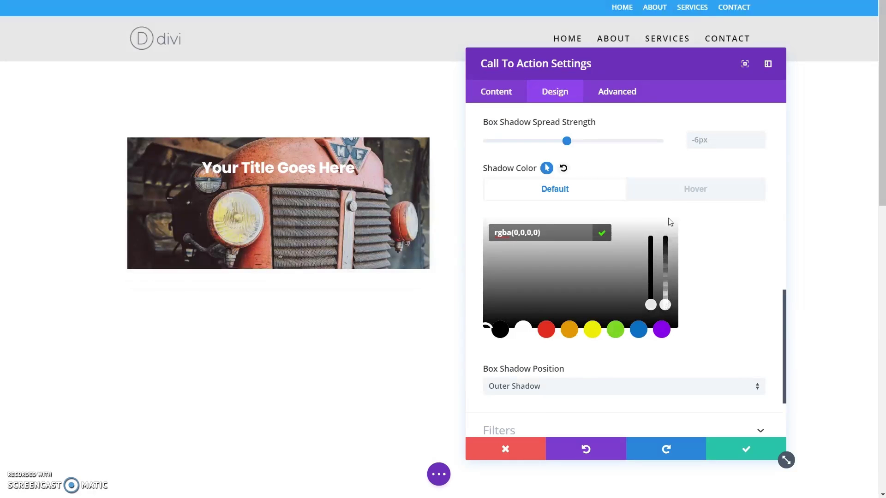
pyautogui.click(671, 192)
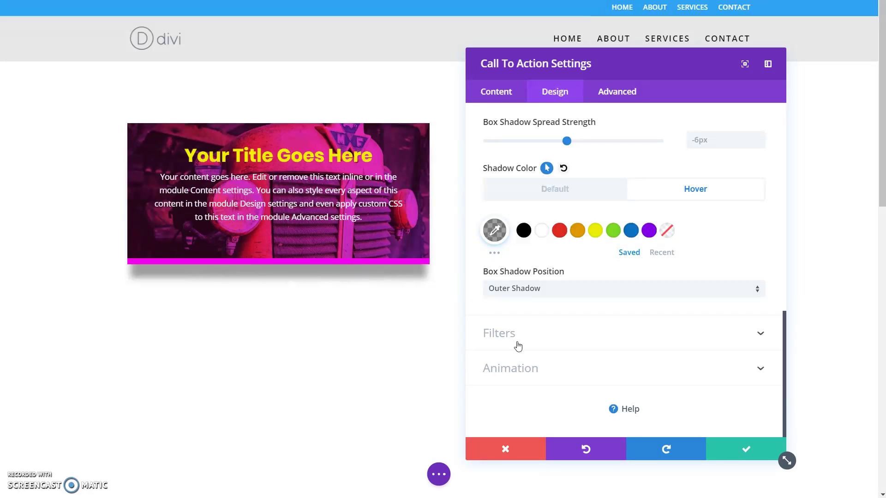
# Apply the box shadow changes to the Call To Action and save the page
pyautogui.click(743, 450)
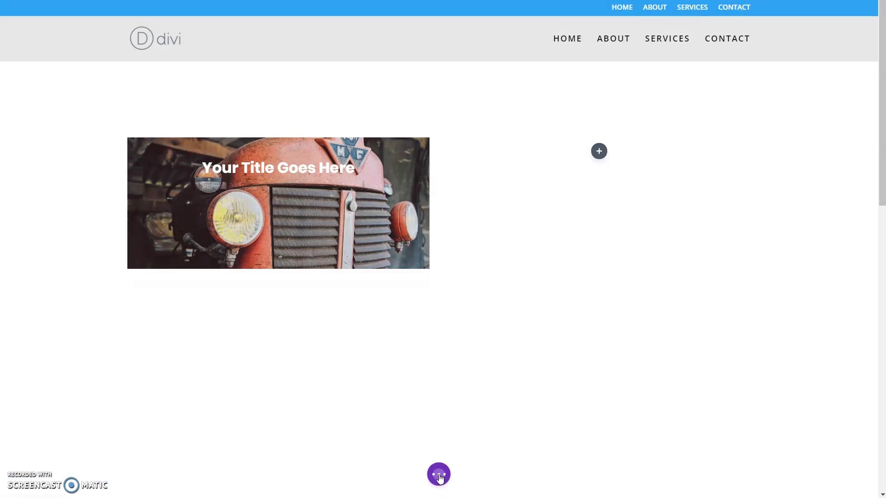
pyautogui.click(440, 477)
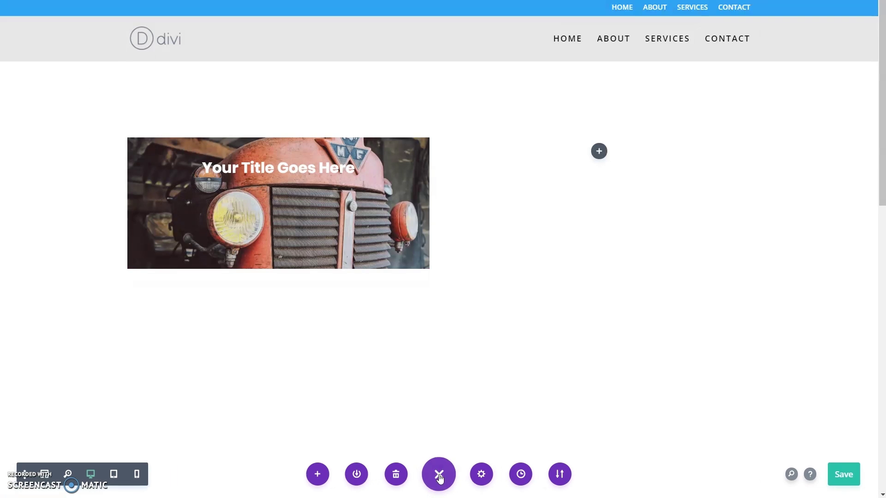
pyautogui.click(842, 476)
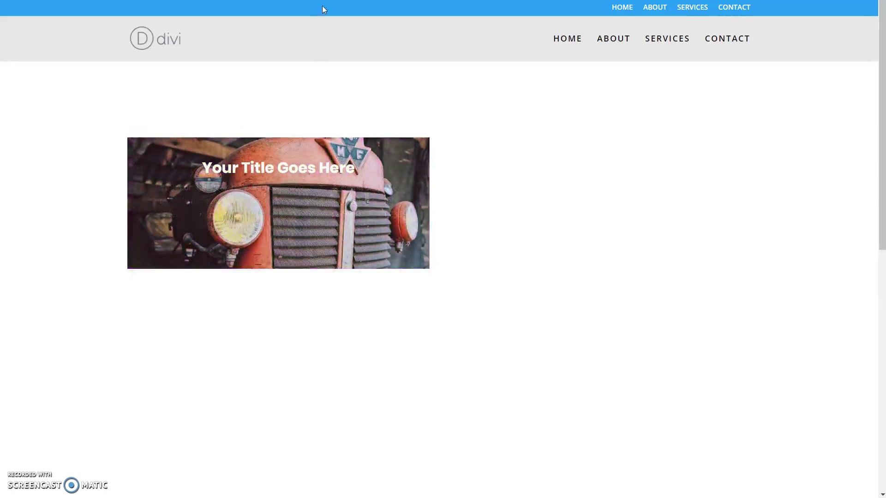
# Set the Call To Action's transition duration to 700ms, keeping the Ease-In-Out speed curve
pyautogui.click(368, 201)
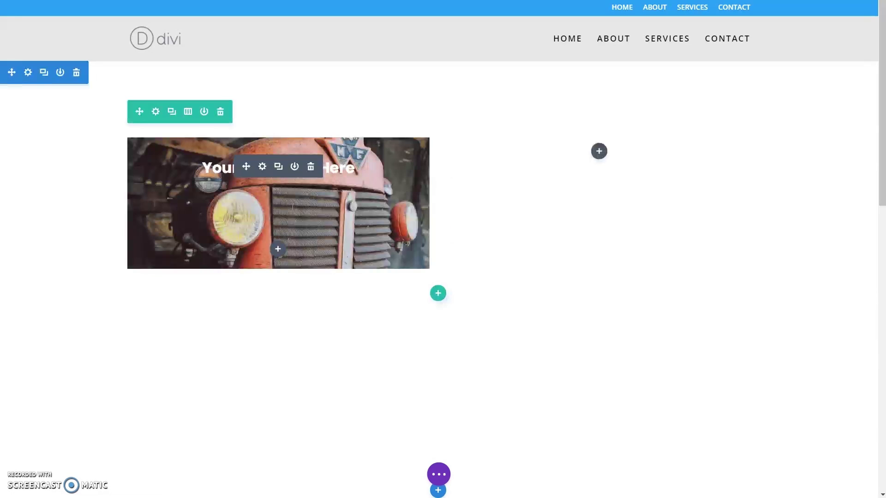
pyautogui.click(263, 167)
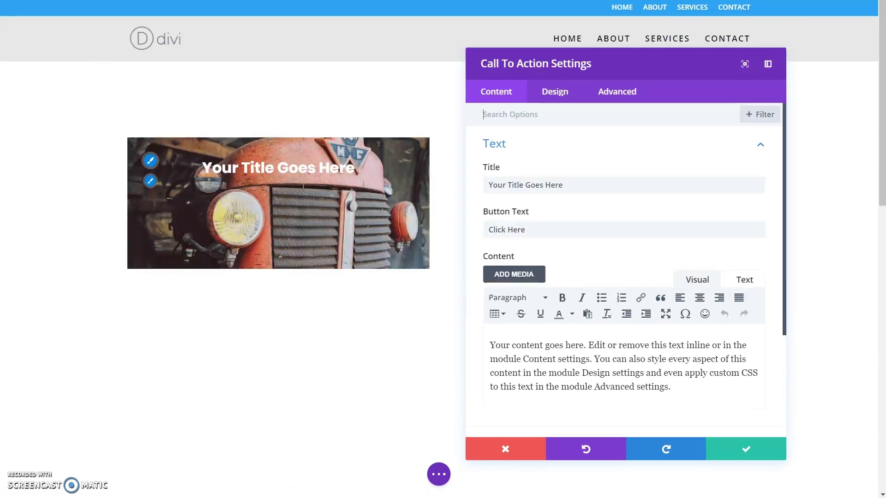
pyautogui.click(609, 93)
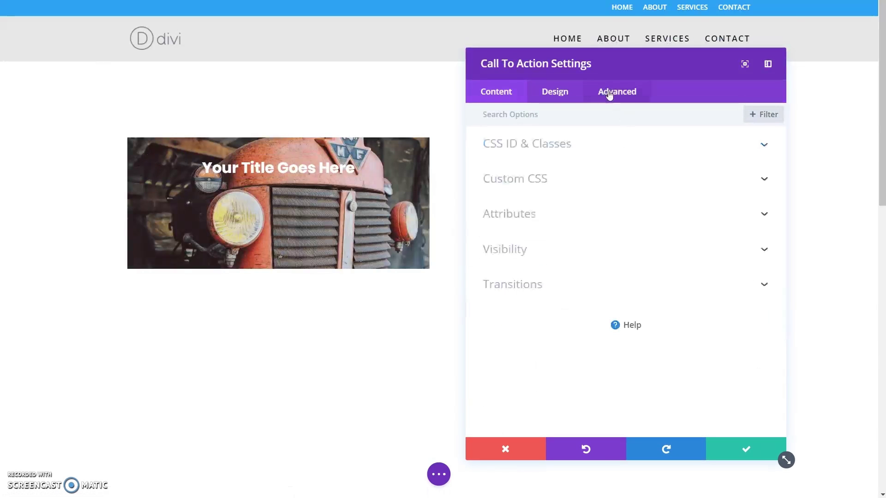
pyautogui.click(531, 280)
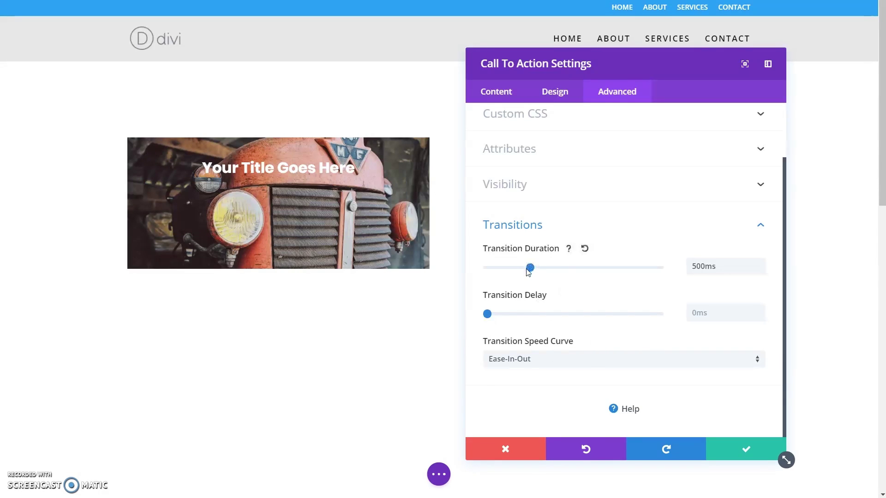
pyautogui.moveTo(530, 272); pyautogui.dragTo(549, 275)
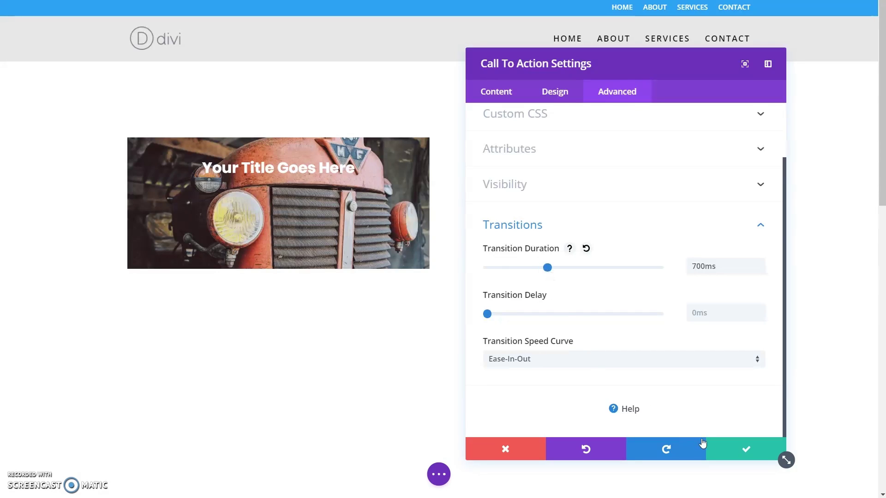
pyautogui.click(592, 362)
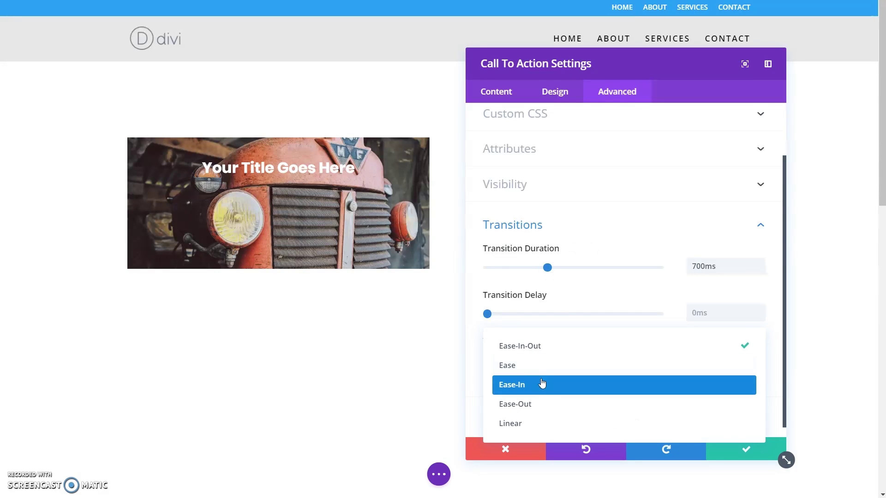
pyautogui.click(540, 356)
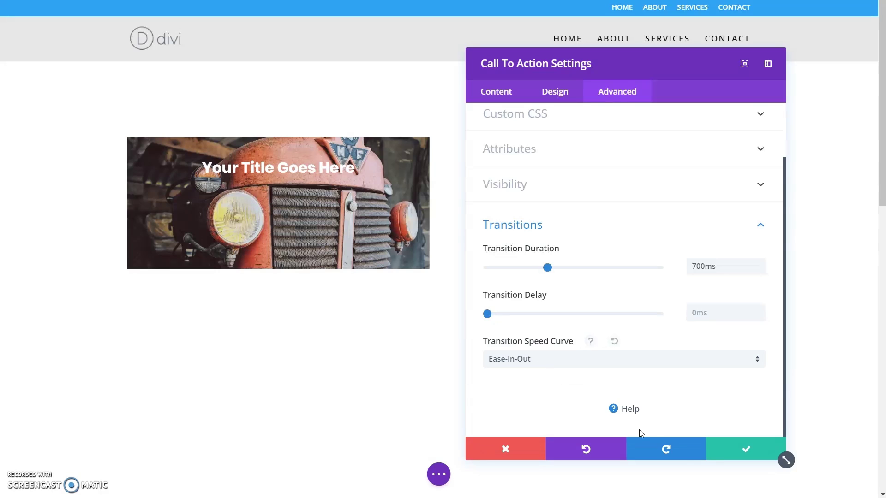
# Apply the Call To Action's transition settings and save the page
pyautogui.click(724, 452)
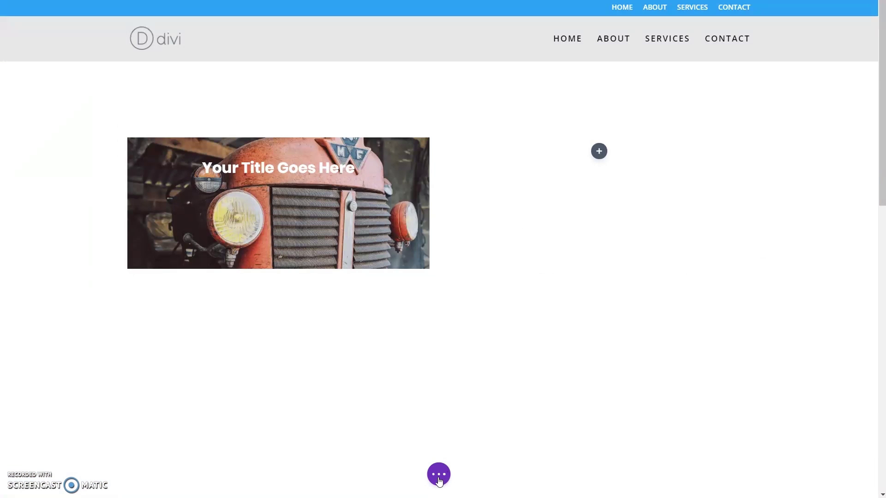
pyautogui.click(439, 477)
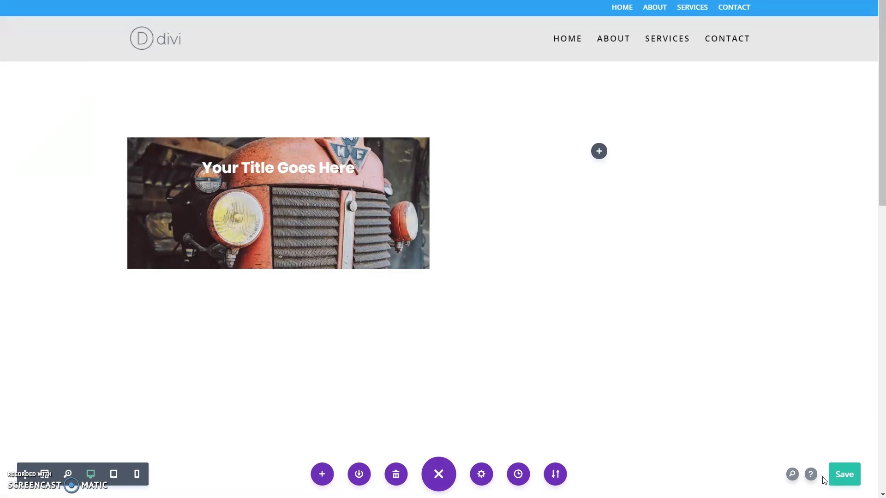
pyautogui.click(845, 476)
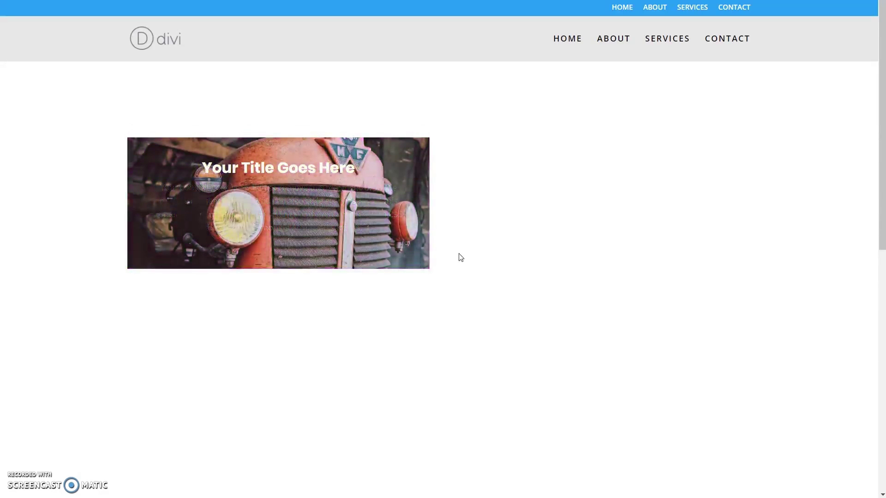
pyautogui.scroll(-3, 459, 258)
pyautogui.scroll(3, 459, 258)
pyautogui.scroll(-3, 455, 272)
pyautogui.scroll(3, 454, 270)
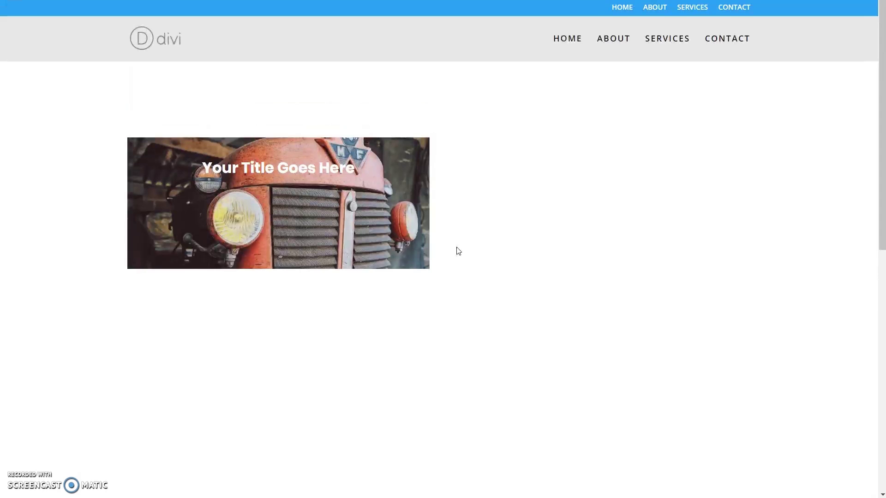
pyautogui.scroll(-3, 457, 250)
pyautogui.scroll(3, 455, 251)
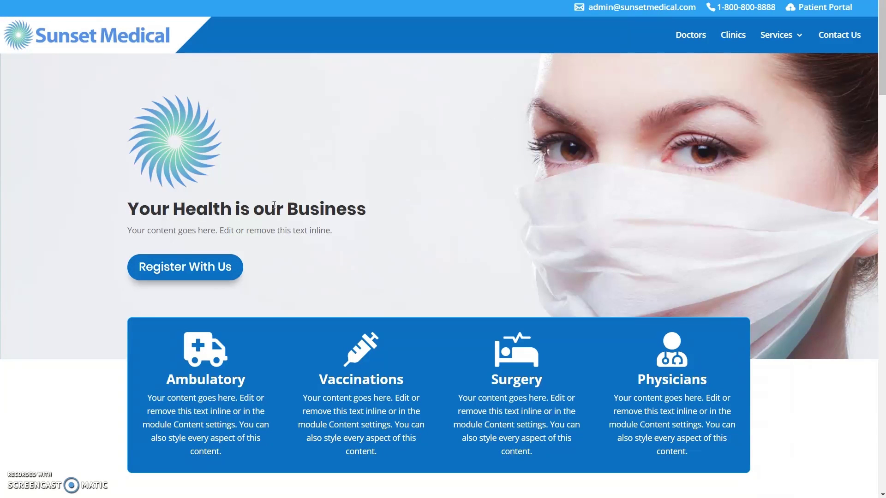
# Examine the Sunset Medical demo page's sections, from the hero and service blurbs to the Make An Appointment form and back
pyautogui.scroll(-15, 400, 221)
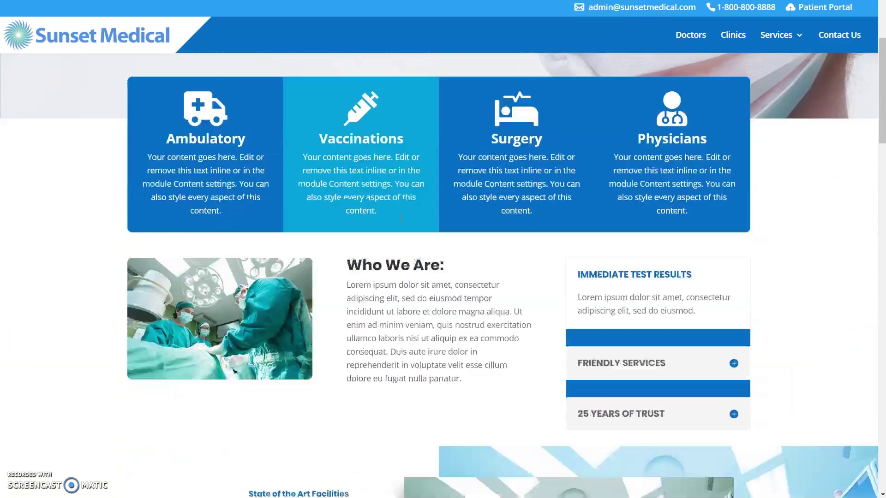
pyautogui.scroll(9, 402, 218)
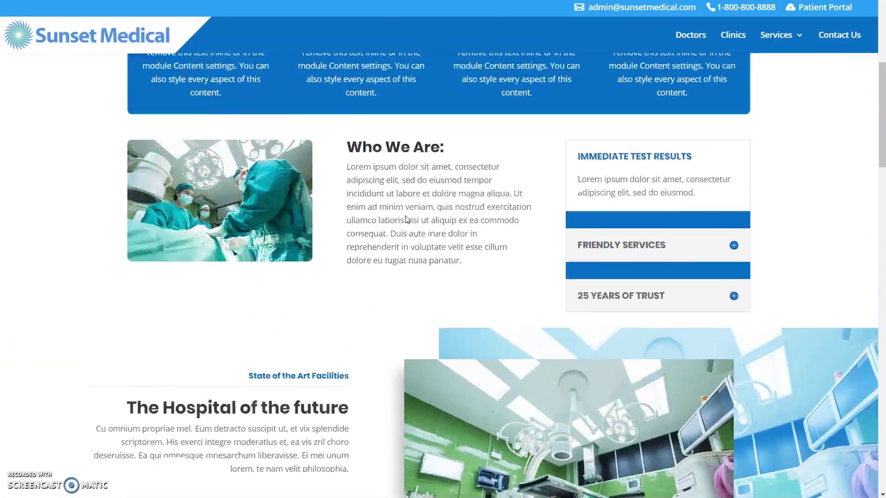
pyautogui.scroll(4, 400, 210)
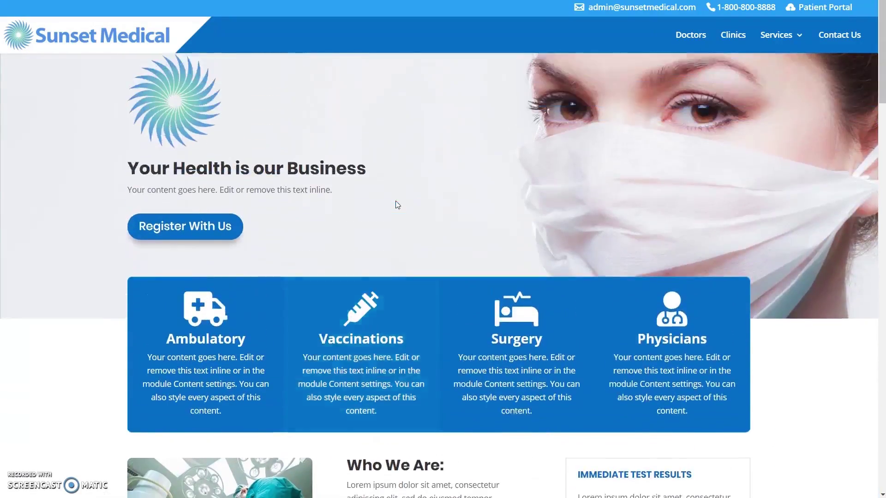
pyautogui.scroll(-15, 394, 199)
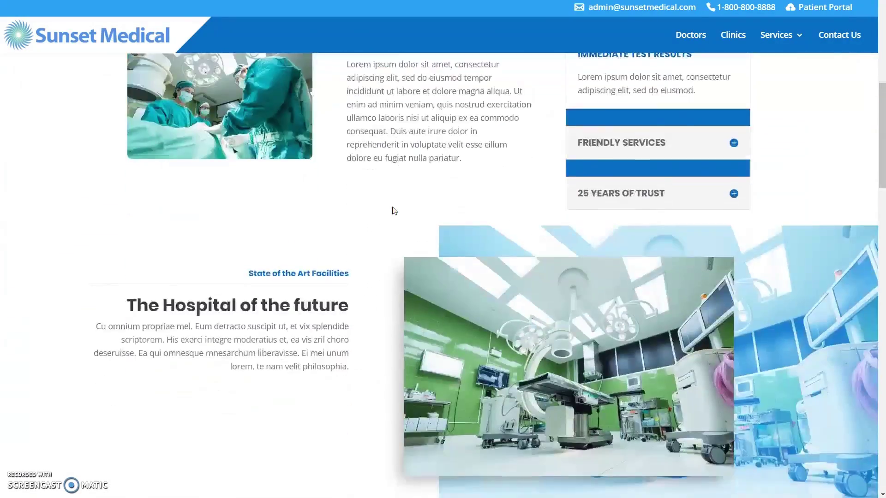
pyautogui.scroll(-15, 395, 214)
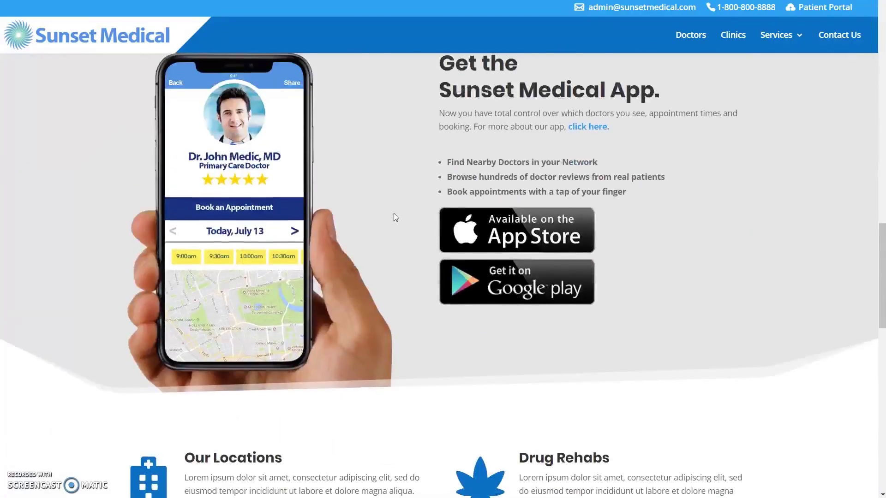
pyautogui.scroll(-7, 396, 217)
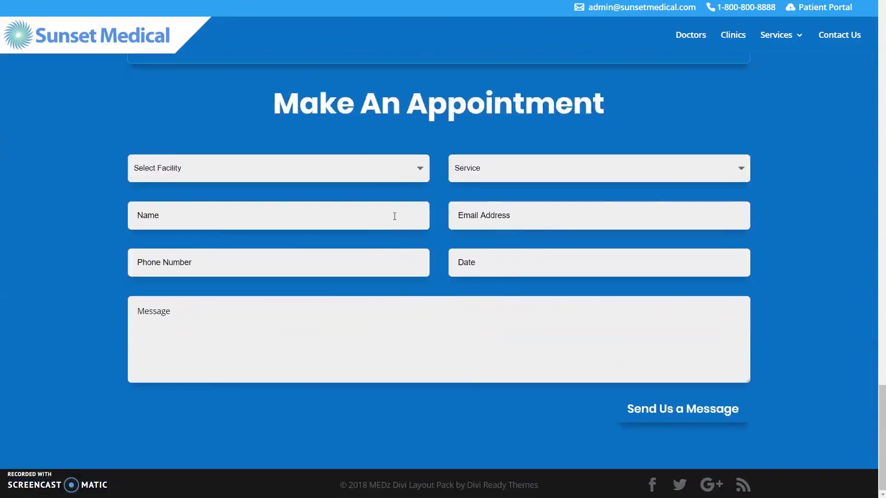
pyautogui.scroll(7, 401, 217)
pyautogui.scroll(15, 410, 217)
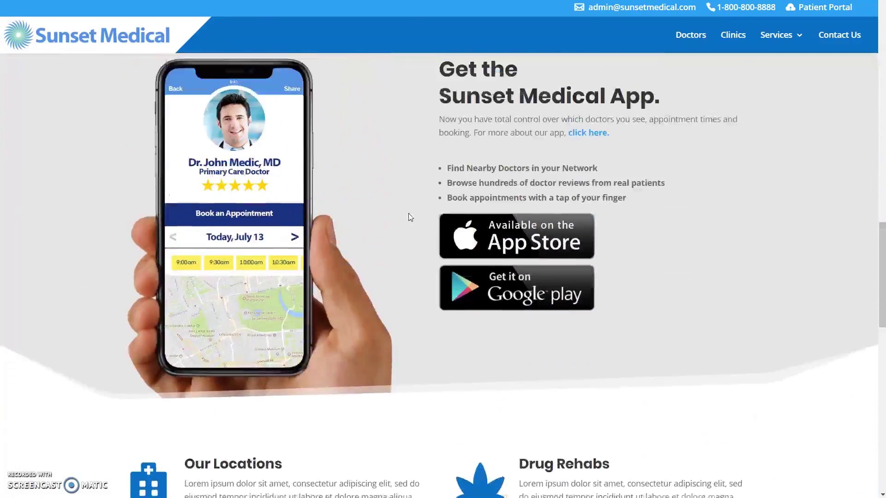
pyautogui.scroll(12, 412, 202)
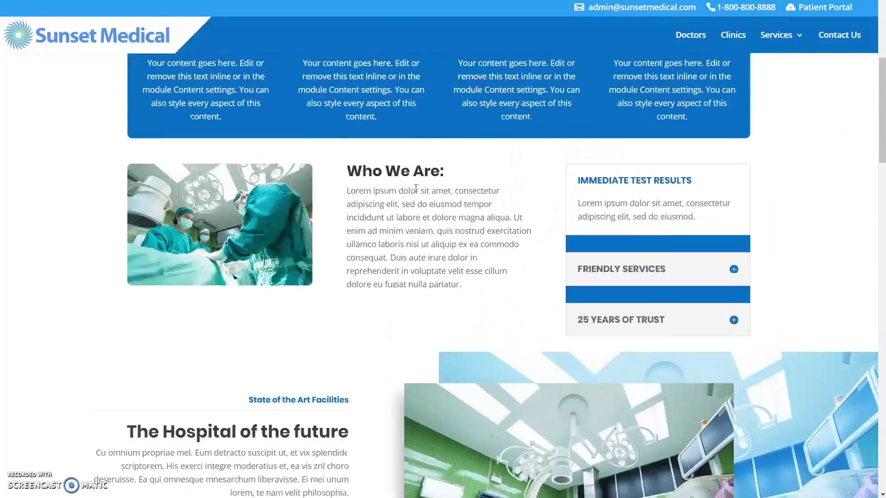